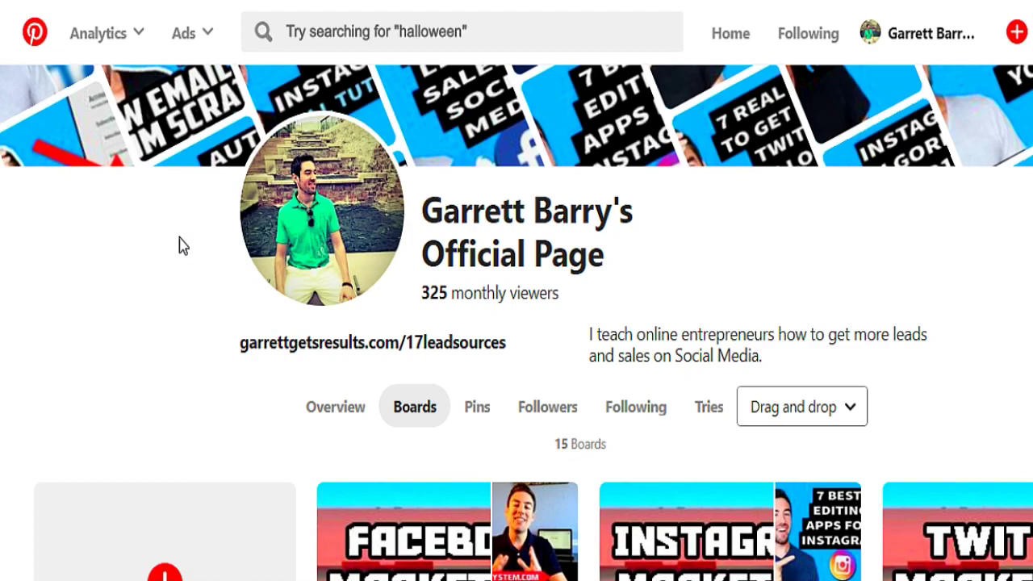
- Look through the pins on the Facebook Marketing Techniques board and return to the profile's board overview
scroll(180, 242, down, 5)
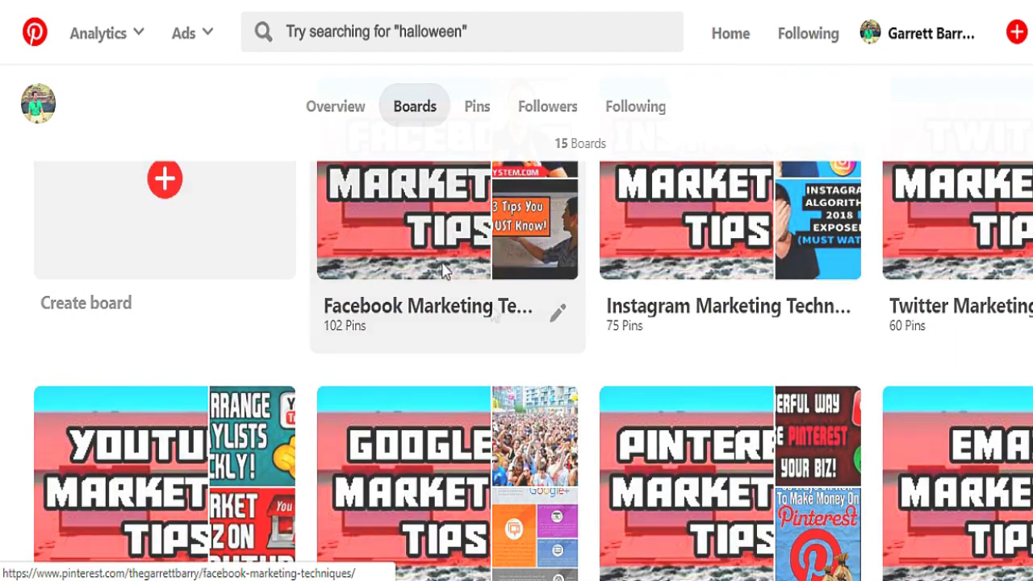
click(443, 272)
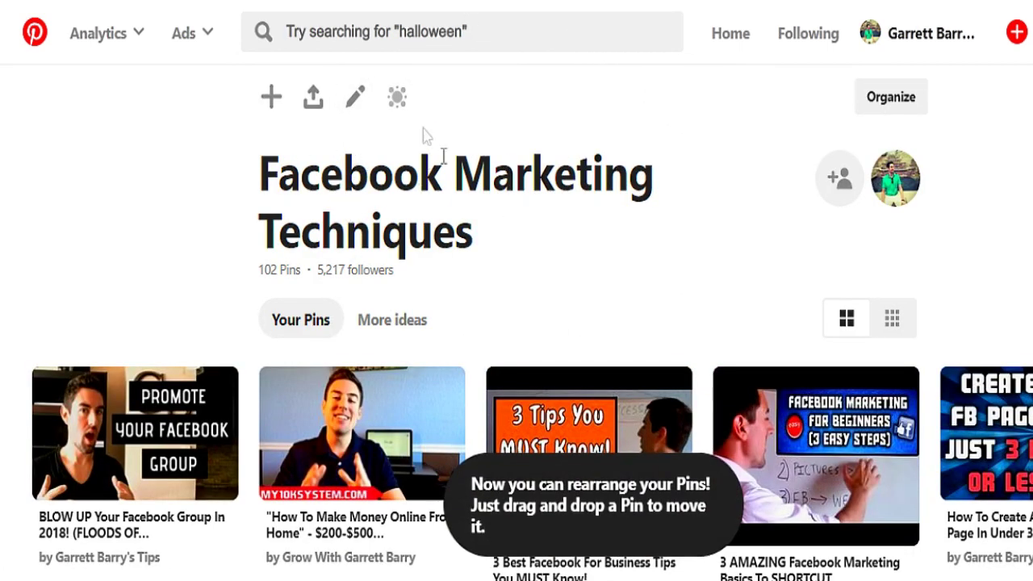
scroll(203, 157, down, 5)
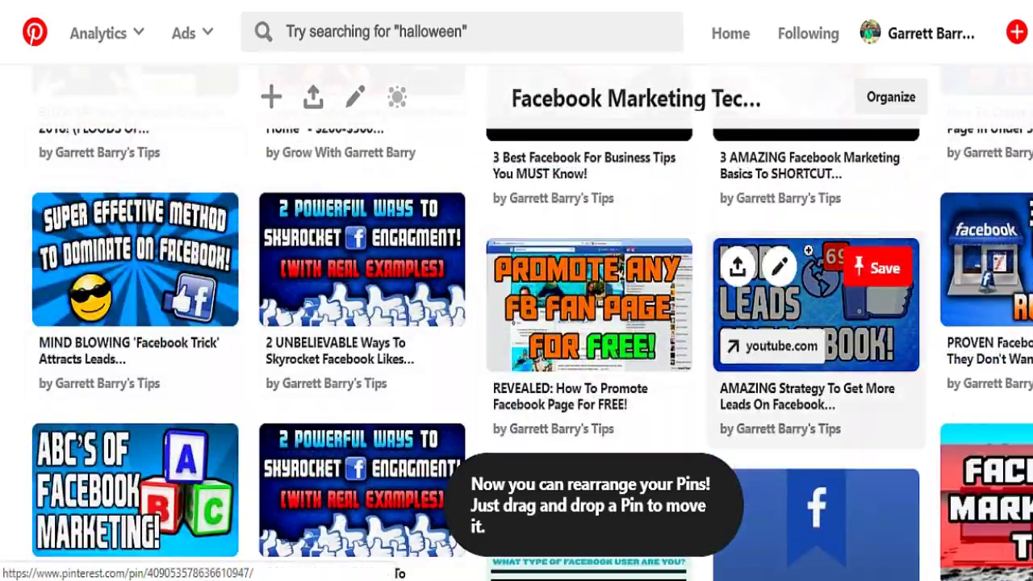
scroll(519, 343, up, 5)
scroll(522, 350, down, 5)
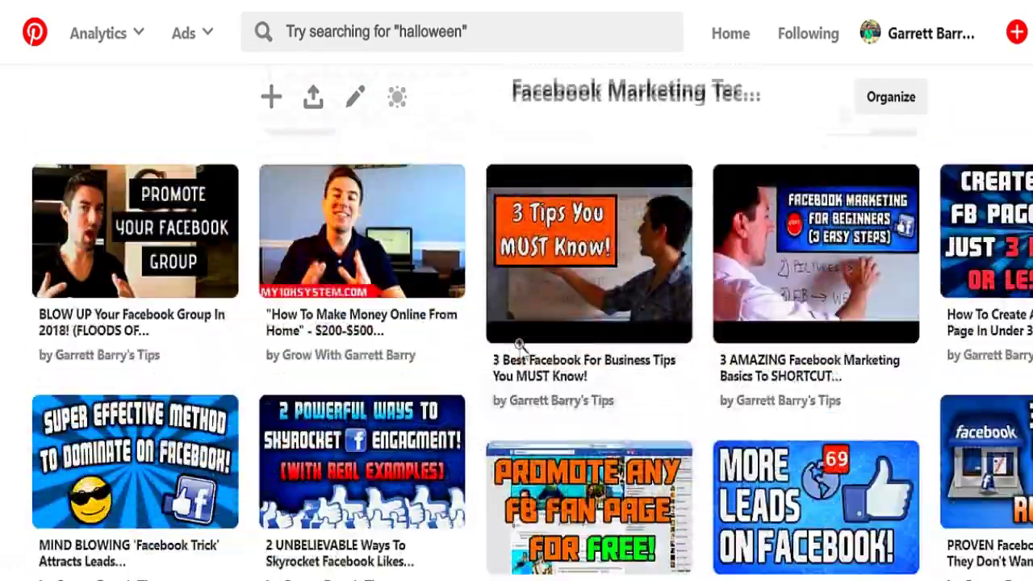
scroll(307, 334, down, 4)
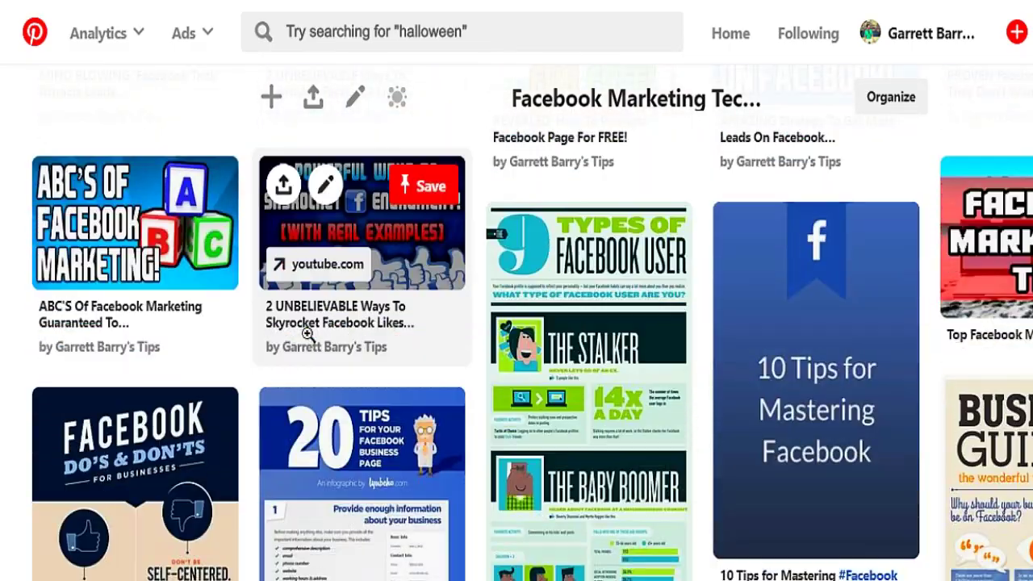
scroll(565, 323, down, 1)
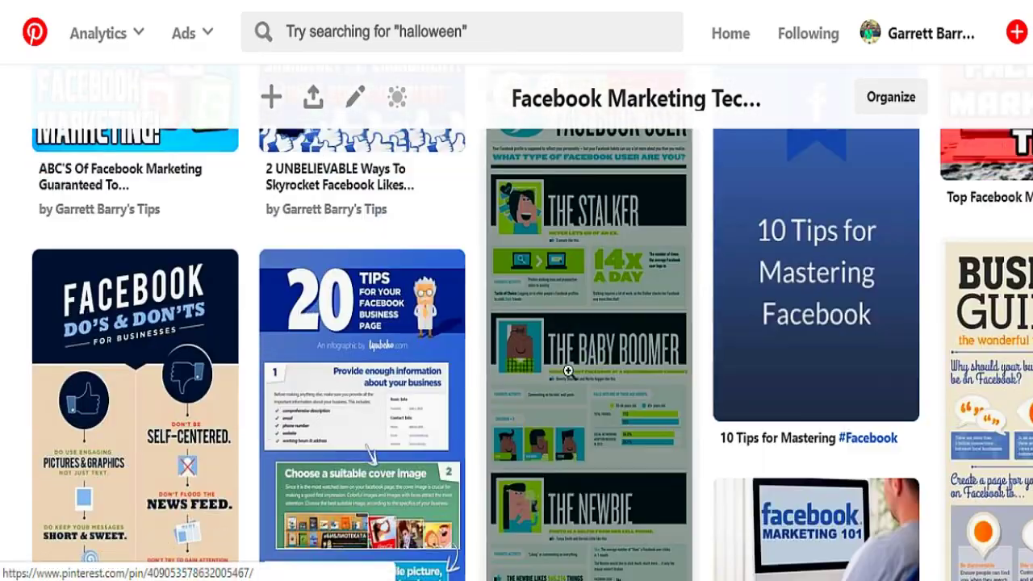
scroll(564, 376, up, 1)
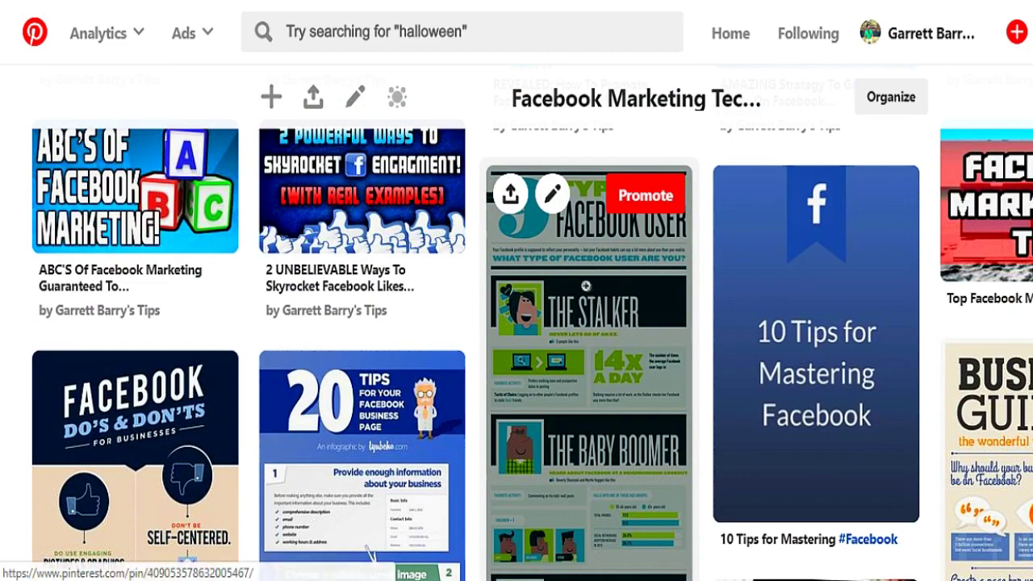
scroll(298, 403, up, 6)
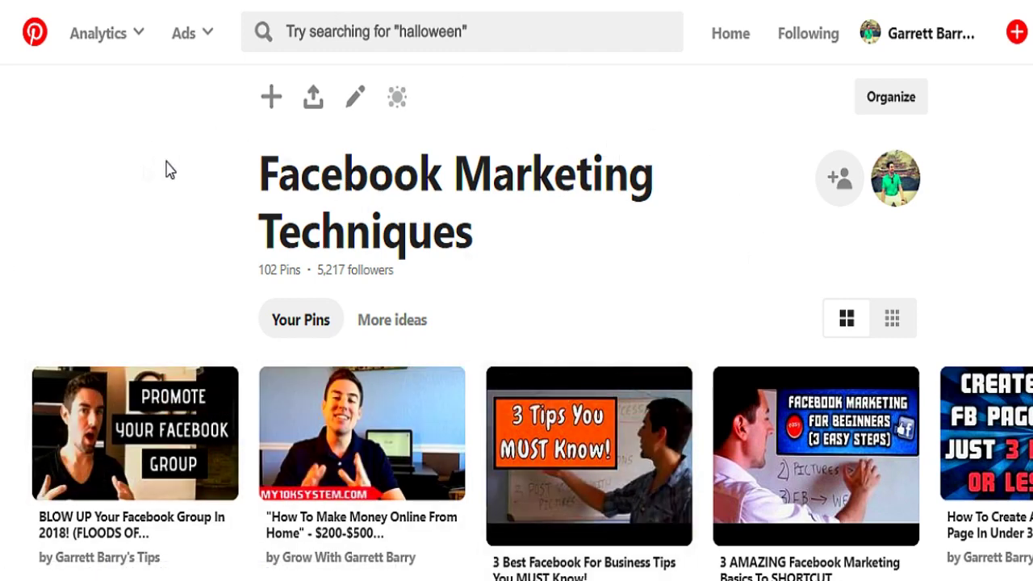
key(alt+Left)
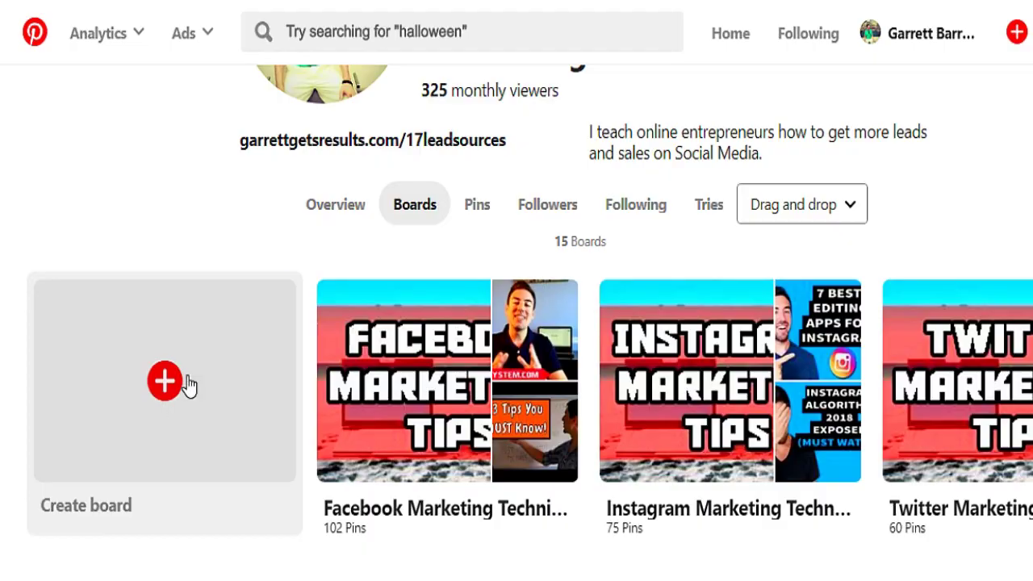
- Start a new board and name it "Weight Loss Tips"
click(185, 384)
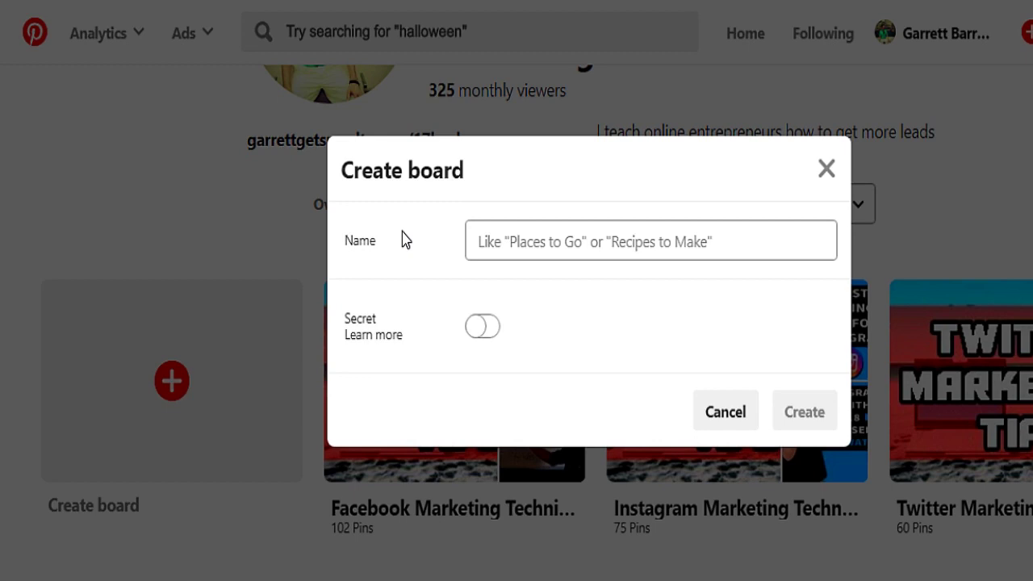
click(471, 236)
text(W)
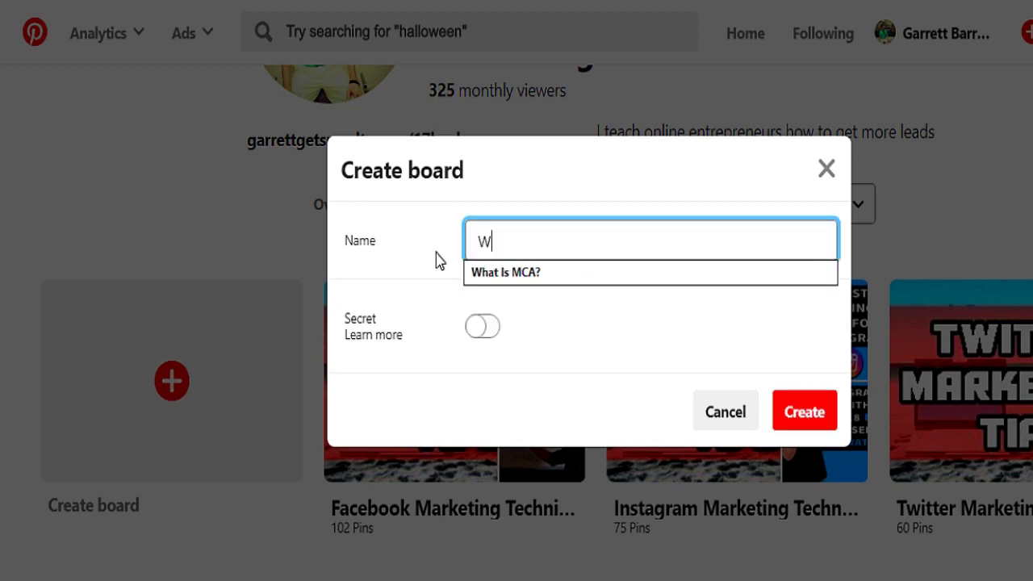
text(eight Loss )
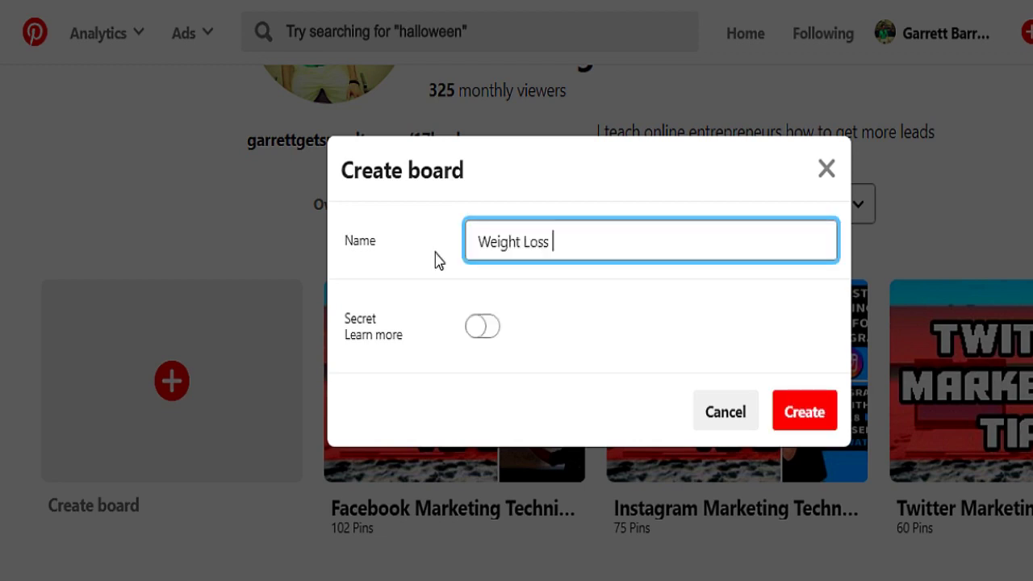
text(Tips)
click(645, 291)
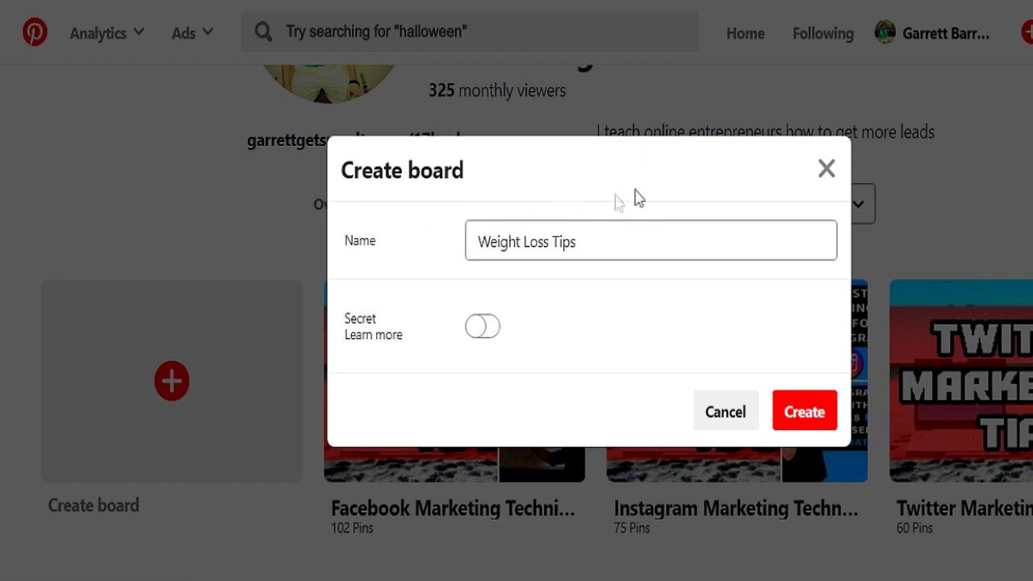
click(801, 412)
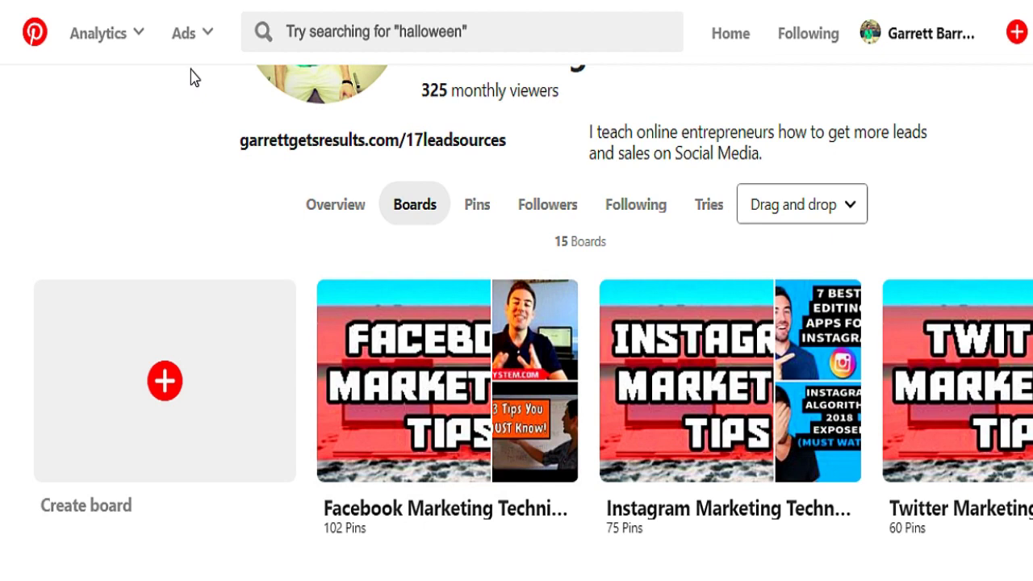
- Describe the Facebook Marketing Techniques board as "Discover some of the best facebook marketing techniques to help grow a business today."
mouse_move(557, 524)
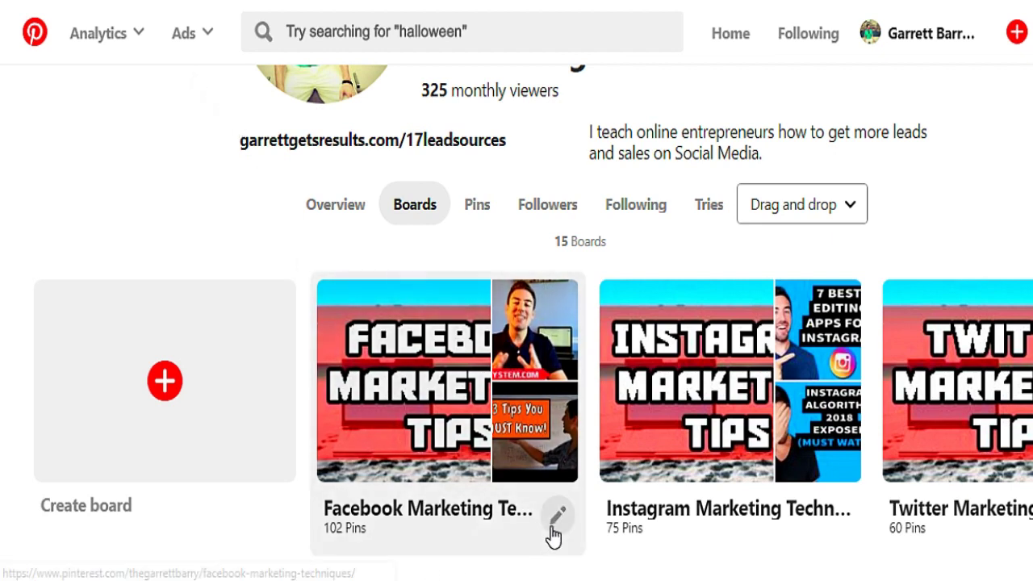
click(559, 520)
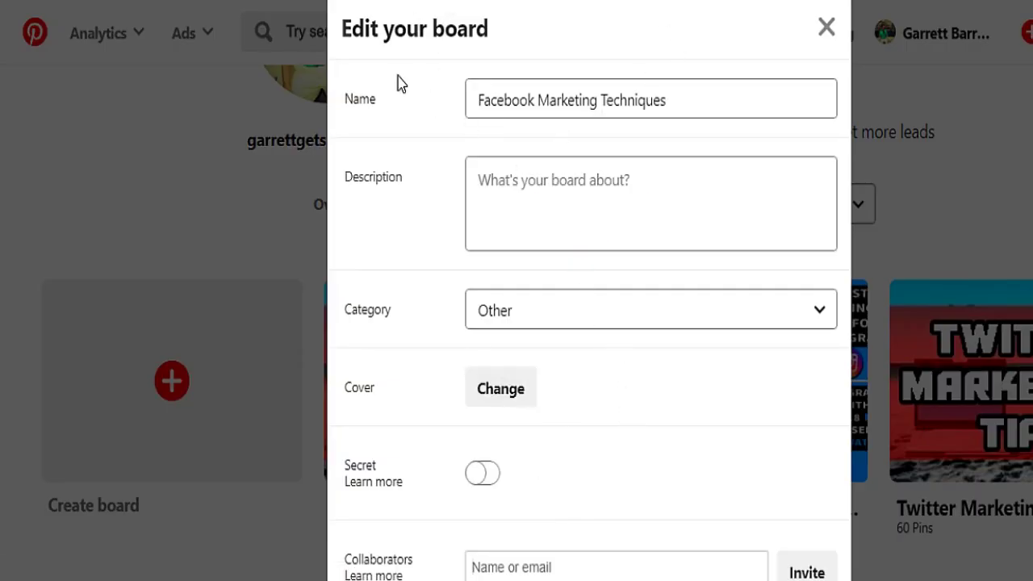
triple_click(498, 100)
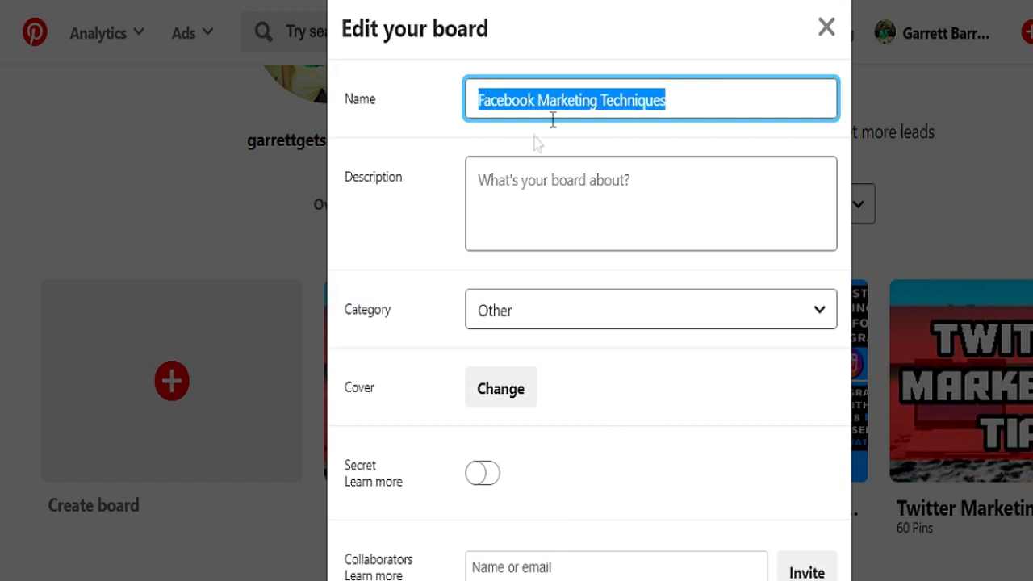
click(579, 186)
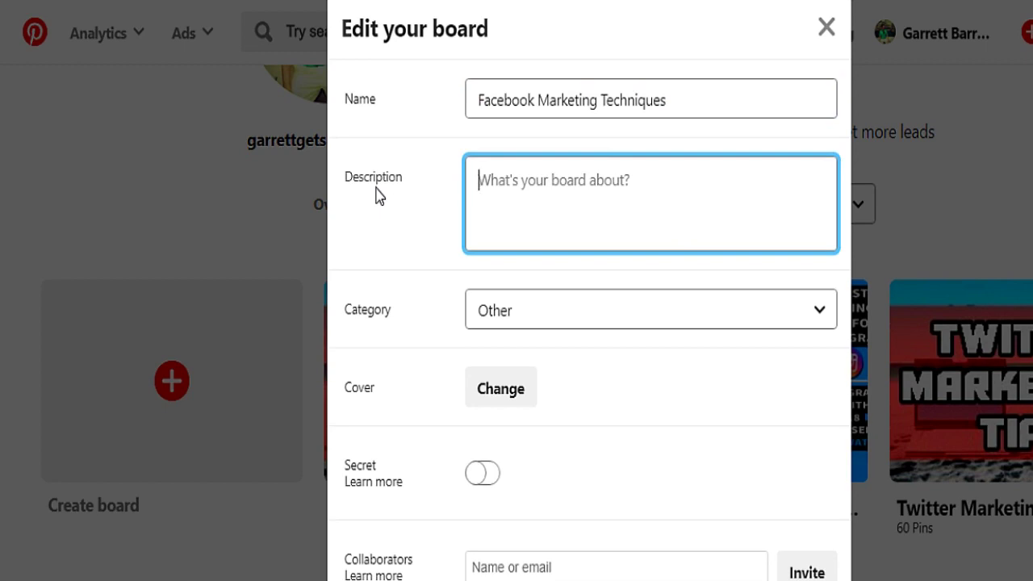
text(Discover so)
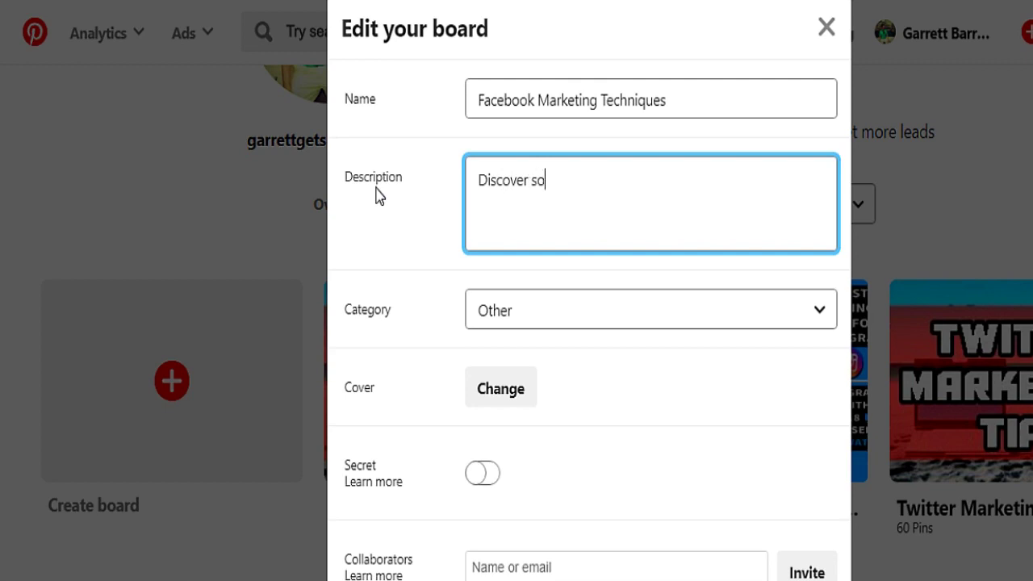
text(me of the best facebook marekting)
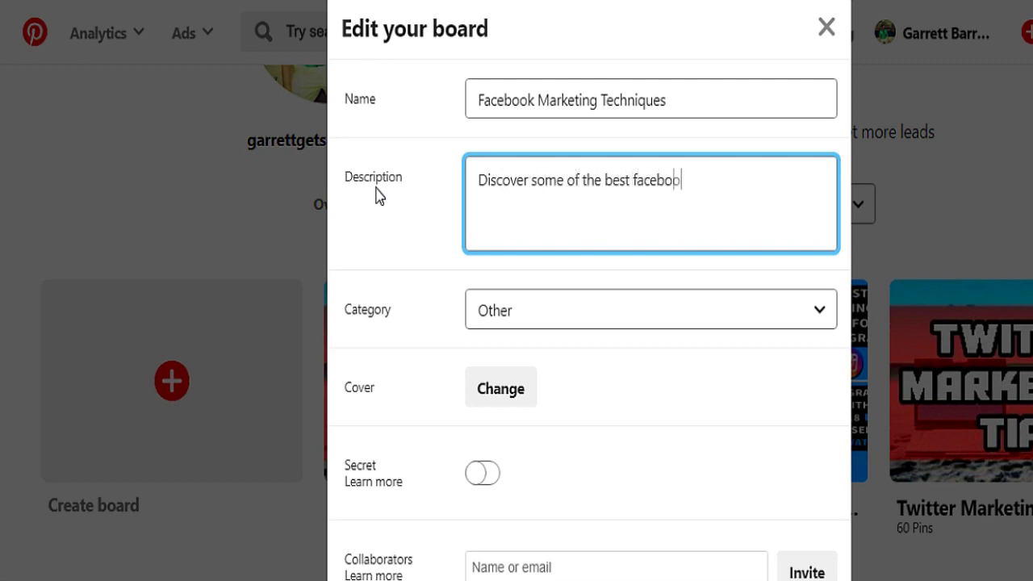
key(BackSpace)
key(BackSpace)
key(BackSpace)
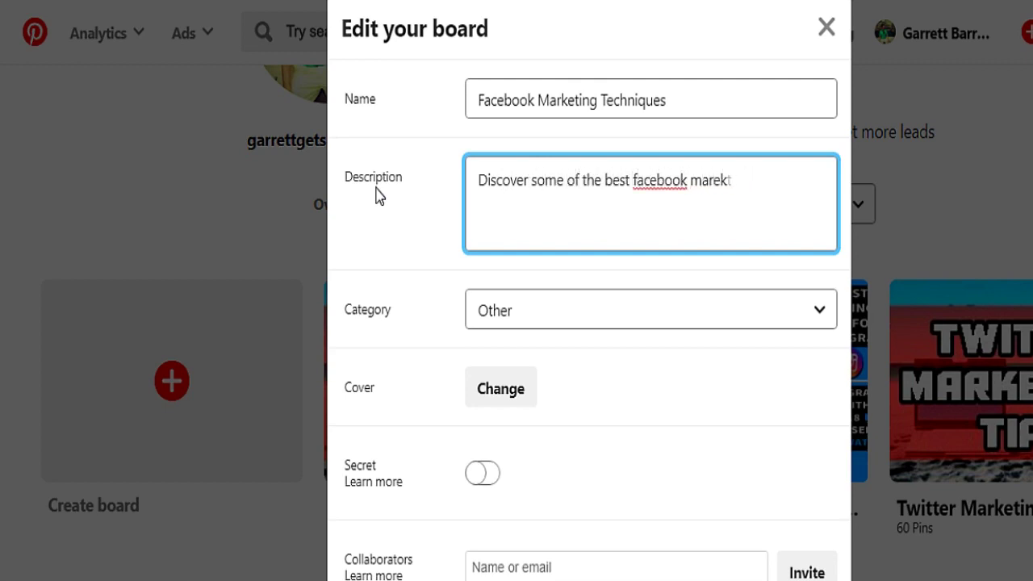
text(keting techniqu)
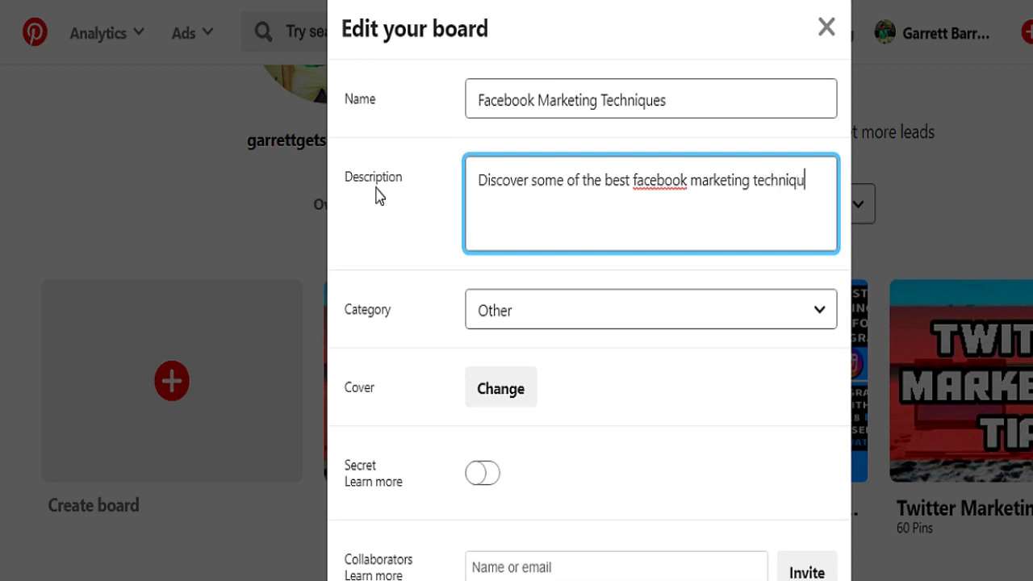
text(es to help grow a bu)
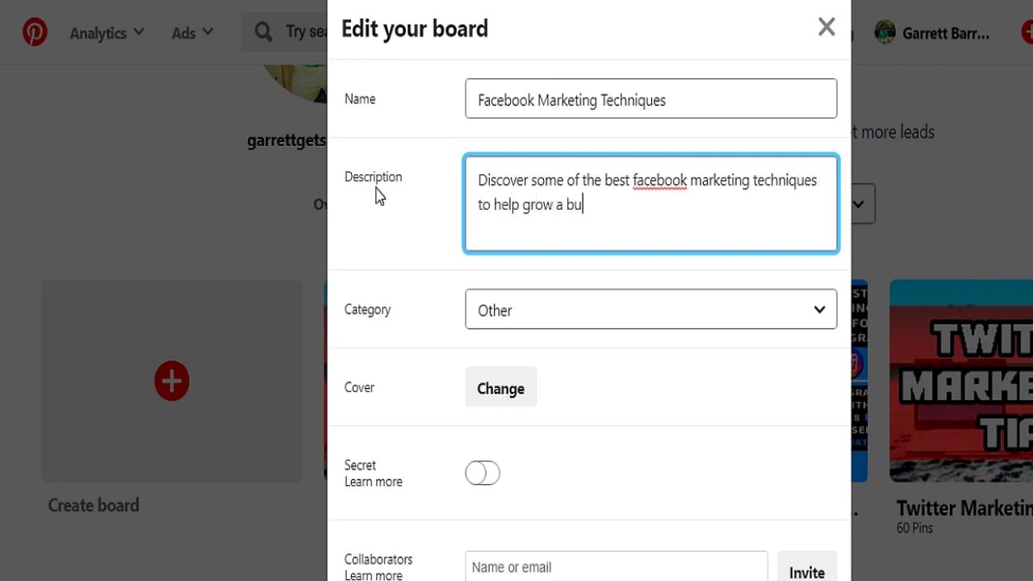
text(siness doday.)
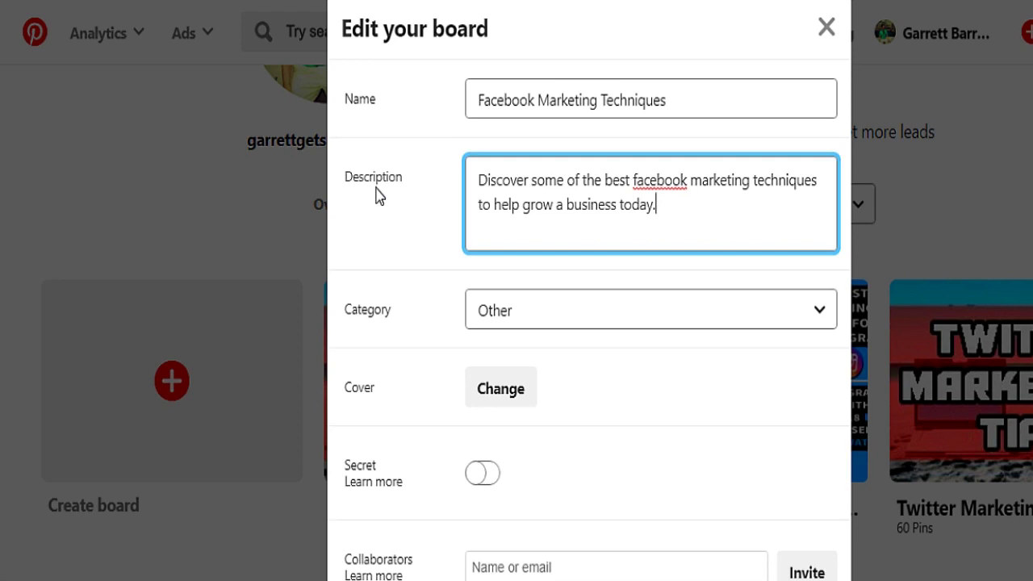
click(377, 196)
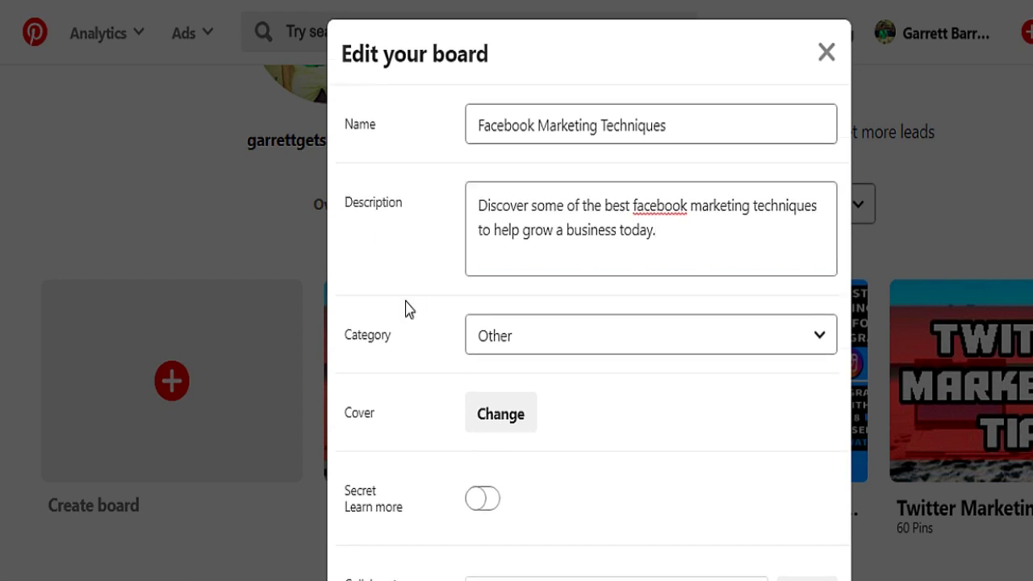
- Browse the category options and cover images for the Facebook Marketing Techniques board and cancel editing the board
click(538, 341)
scroll(586, 254, up, 4)
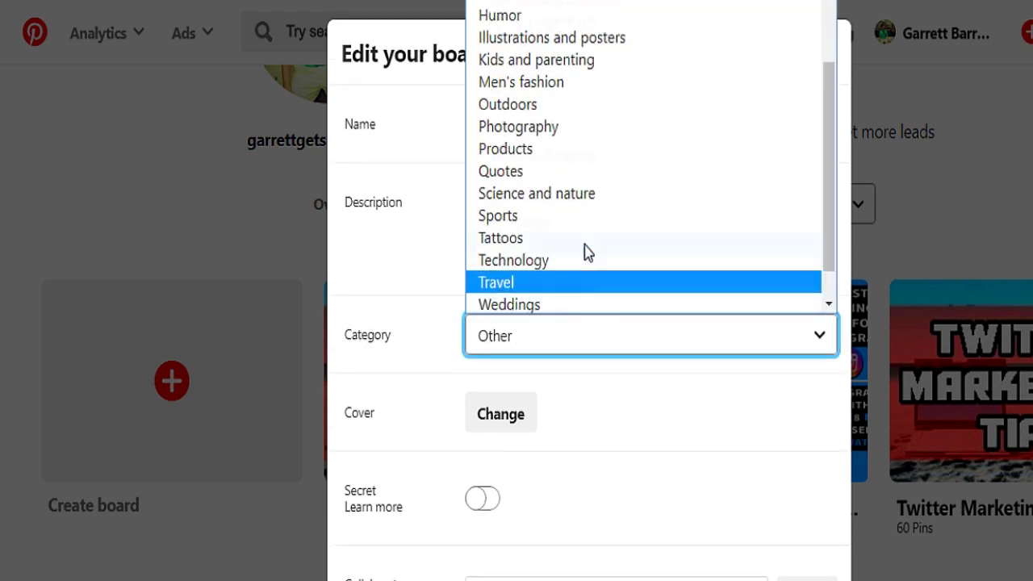
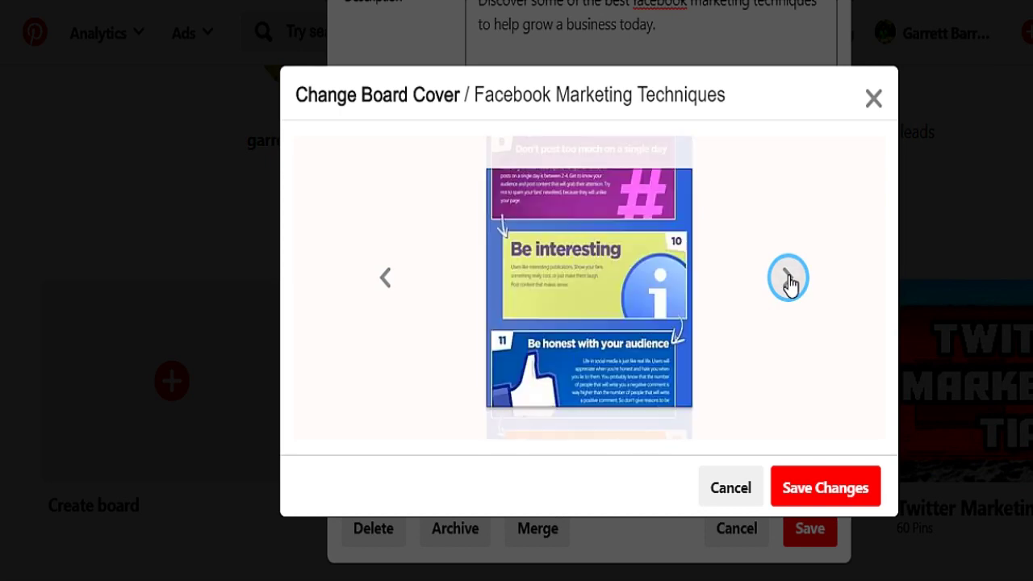
click(788, 278)
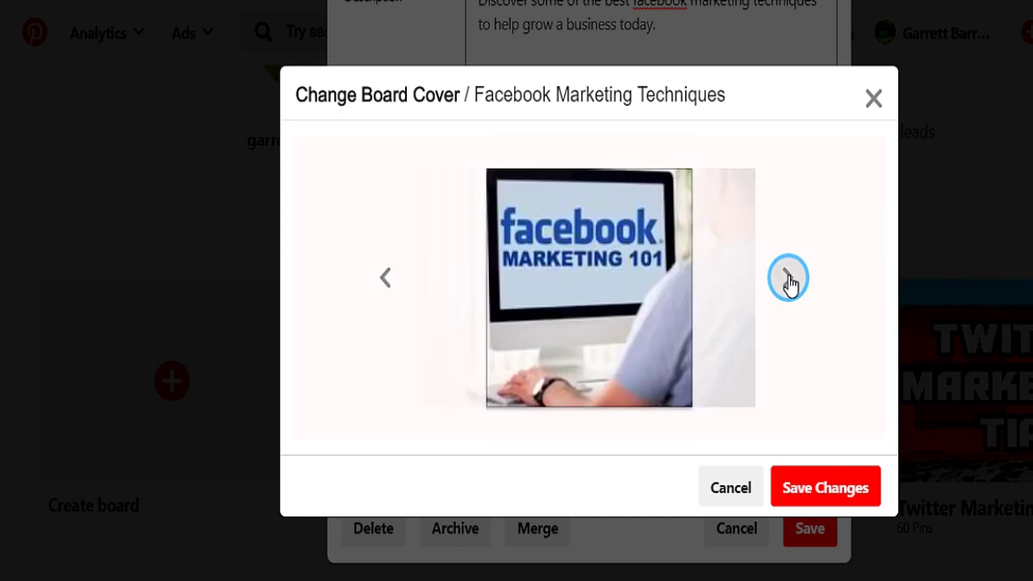
click(788, 278)
click(391, 279)
click(394, 279)
click(394, 279)
click(392, 280)
click(392, 280)
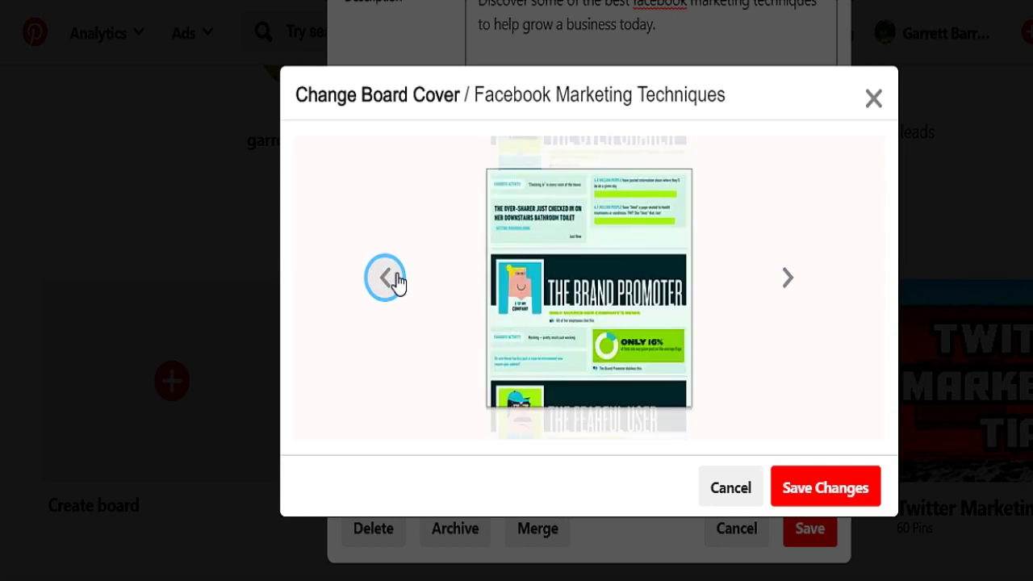
click(730, 488)
click(744, 552)
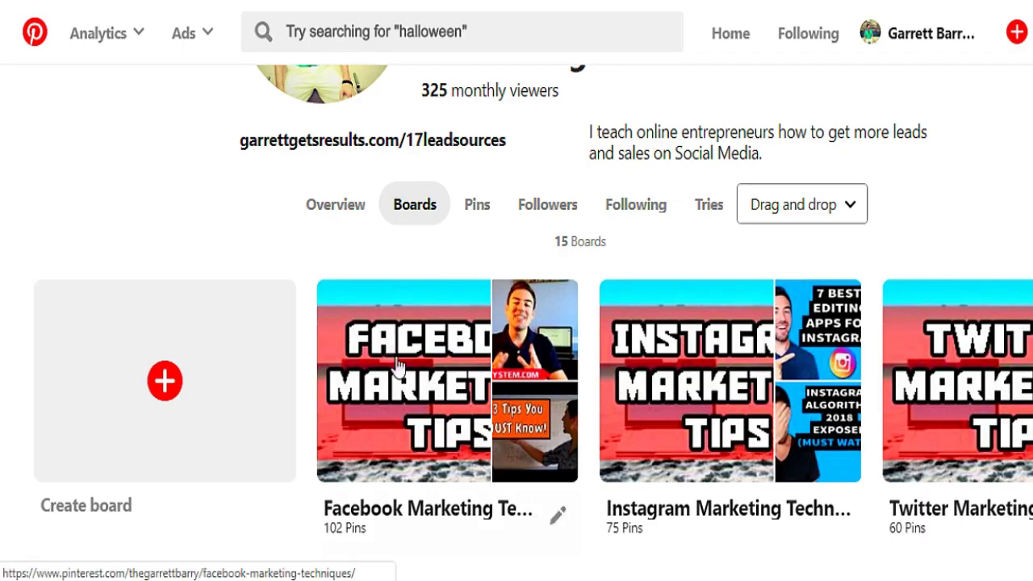
- Open the Facebook Marketing Techniques board and view the form for creating a new pin on it
scroll(600, 307, down, 3)
scroll(443, 295, up, 3)
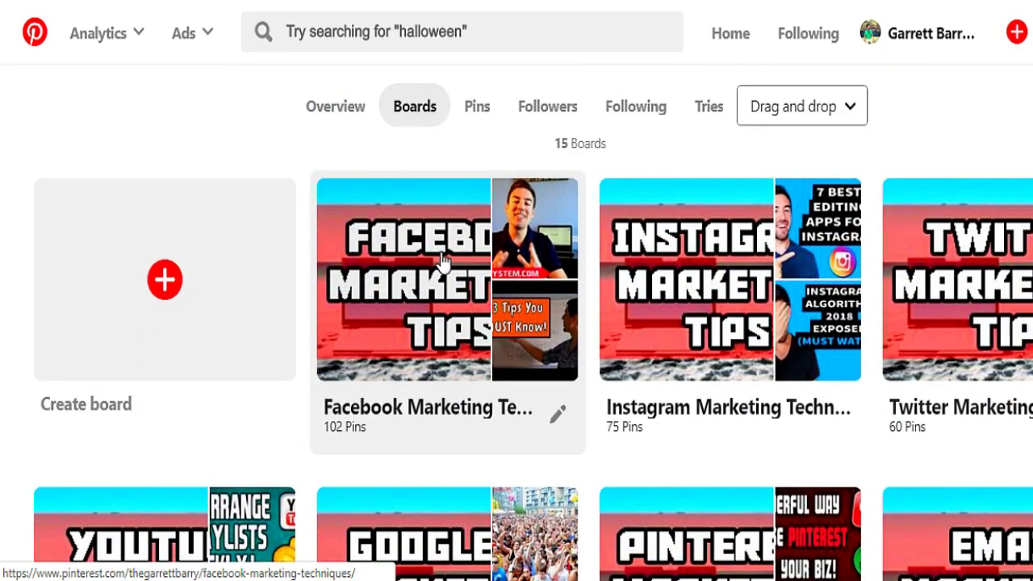
click(445, 323)
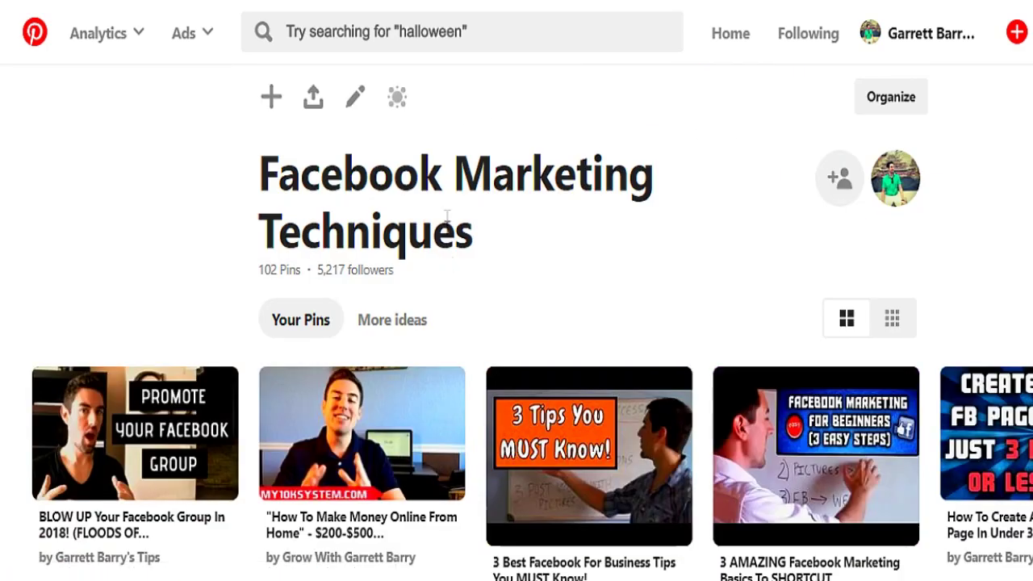
click(271, 97)
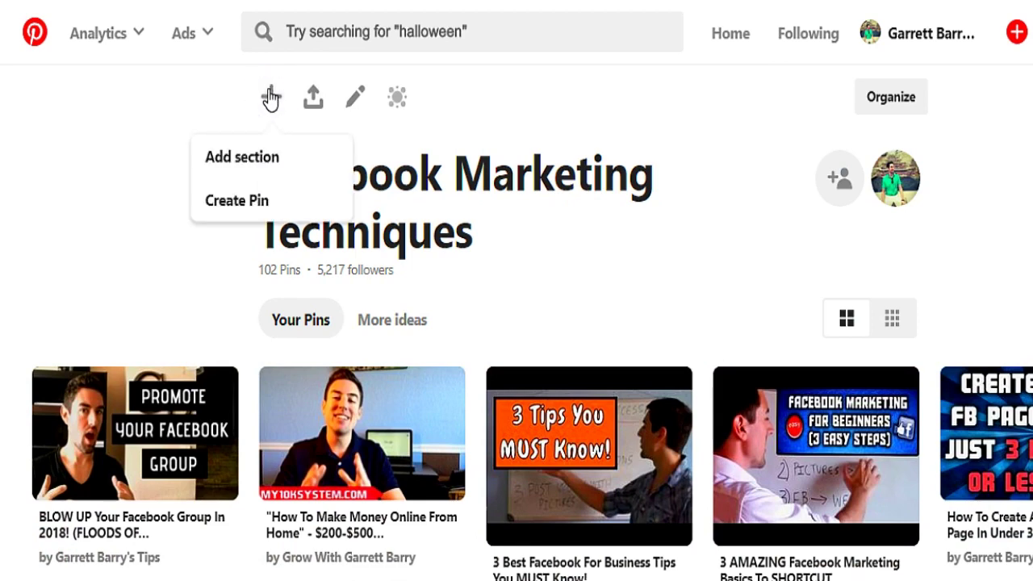
click(254, 203)
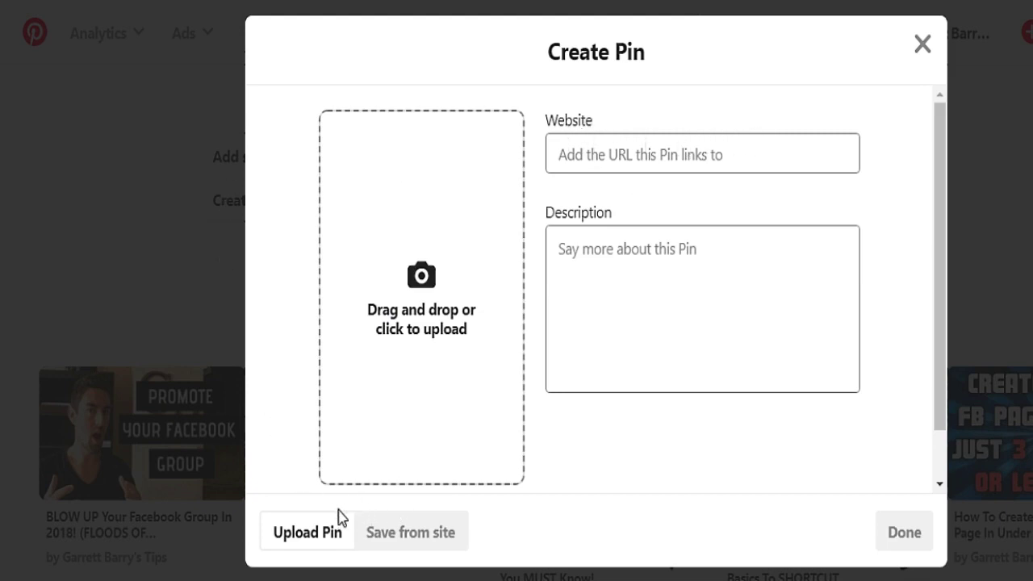
click(923, 44)
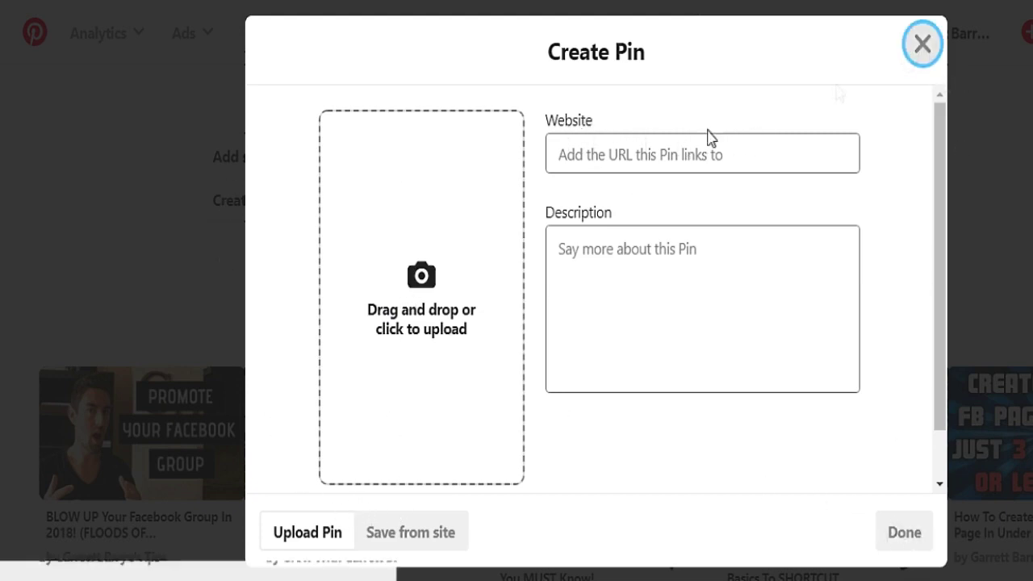
scroll(479, 196, down, 3)
scroll(408, 291, up, 3)
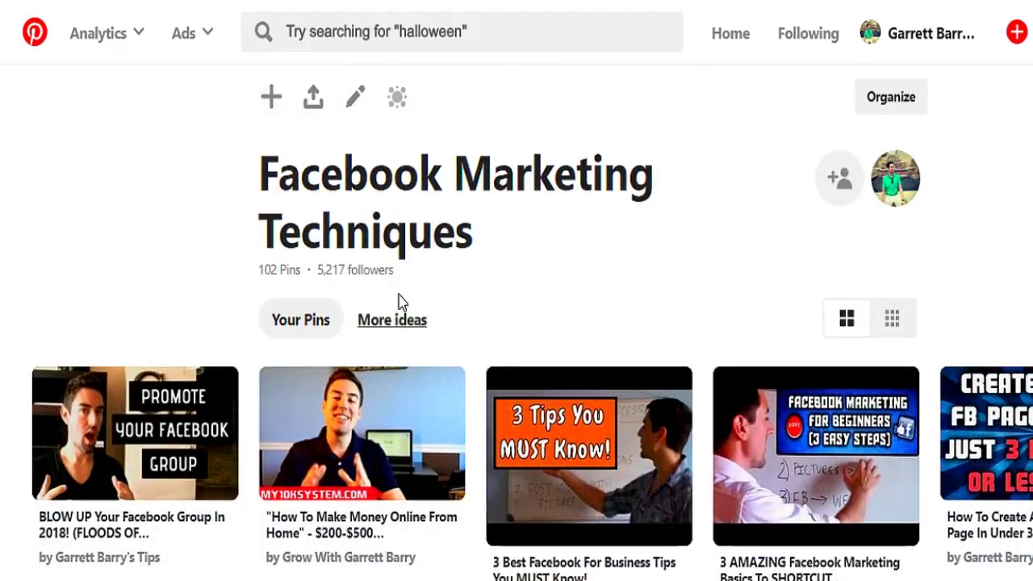
- Browse the alternative cover images for the Facebook Marketing Techniques board and cancel the cover change
click(356, 98)
scroll(508, 185, down, 2)
click(500, 212)
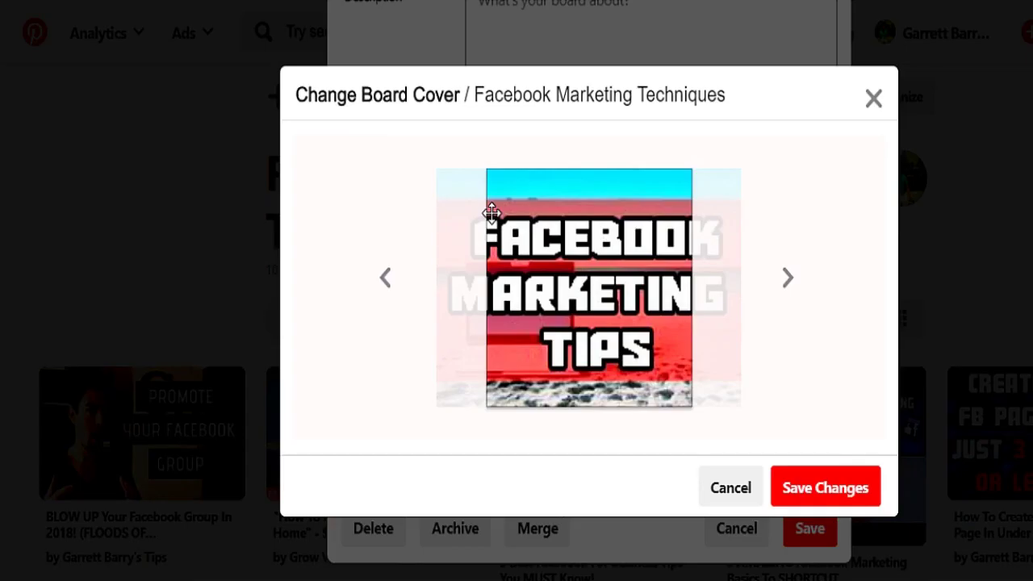
click(783, 276)
click(784, 276)
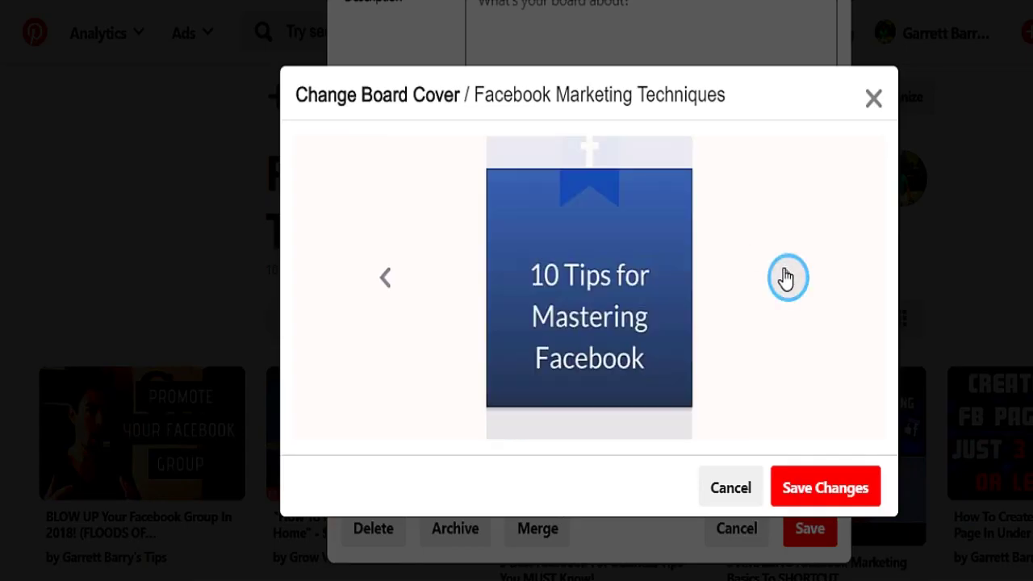
click(784, 277)
click(388, 278)
click(387, 279)
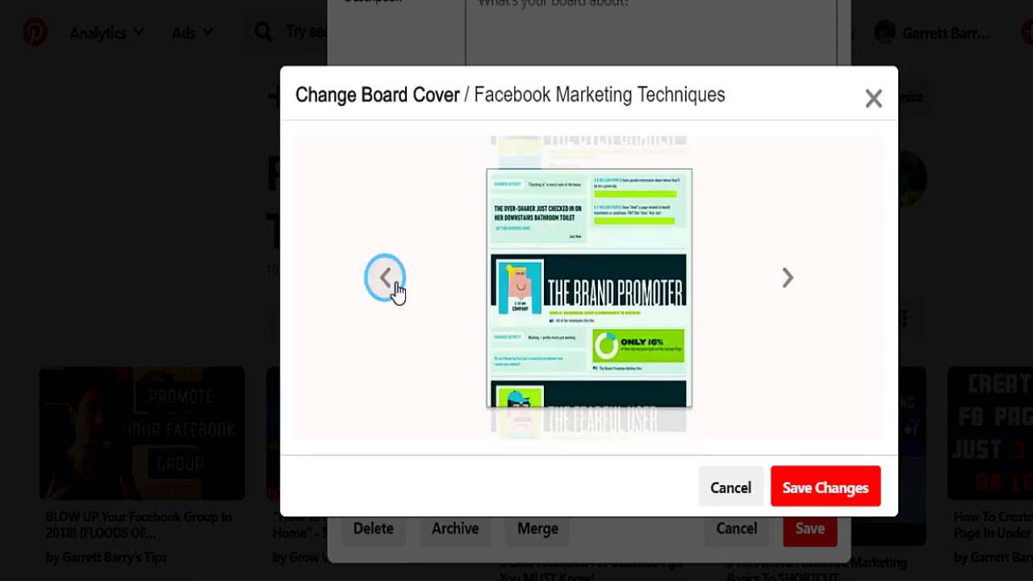
click(394, 293)
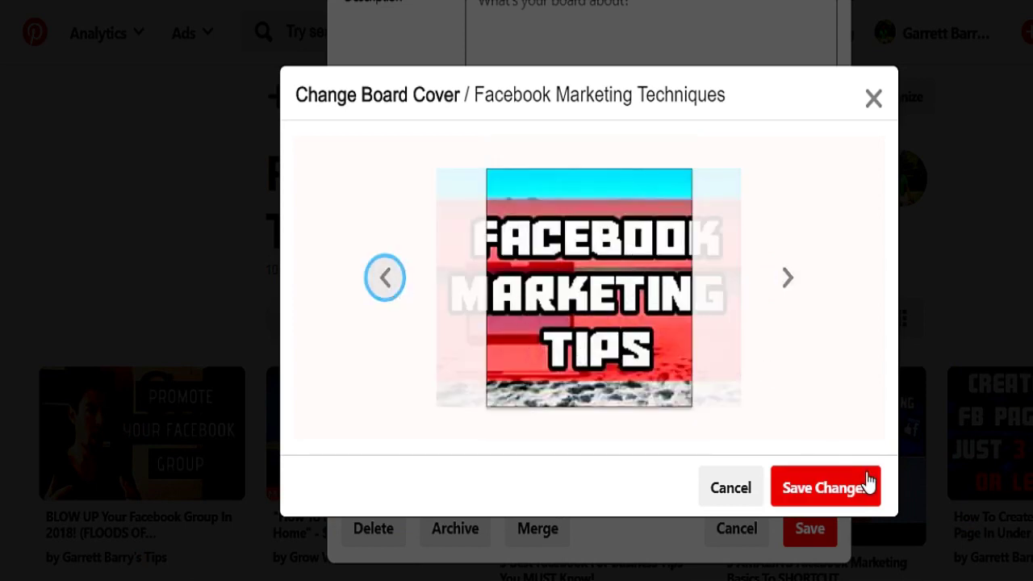
click(754, 490)
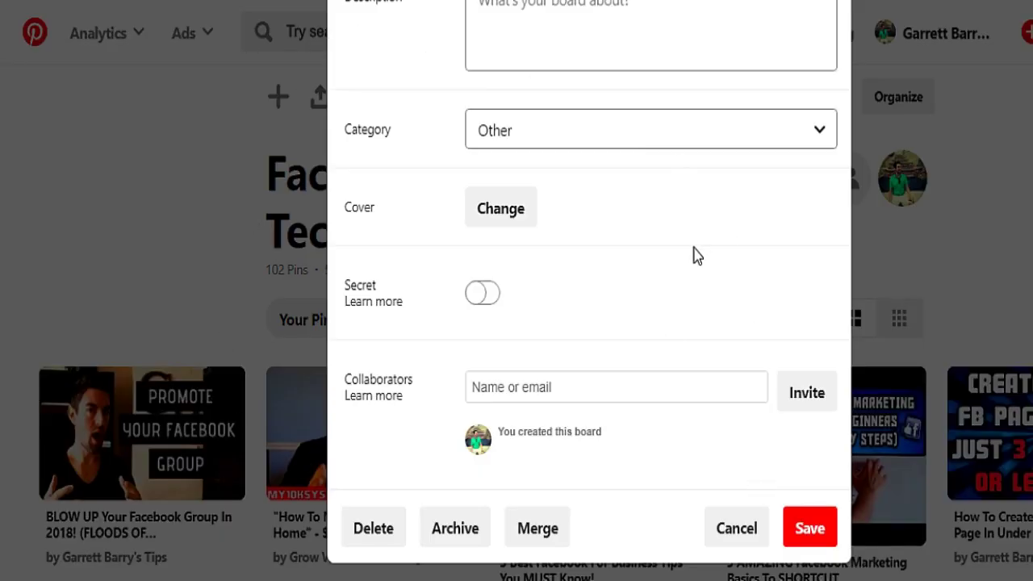
- Switch the Facebook Marketing Techniques board's Secret setting on and off again, and cancel editing the board
scroll(690, 292, up, 2)
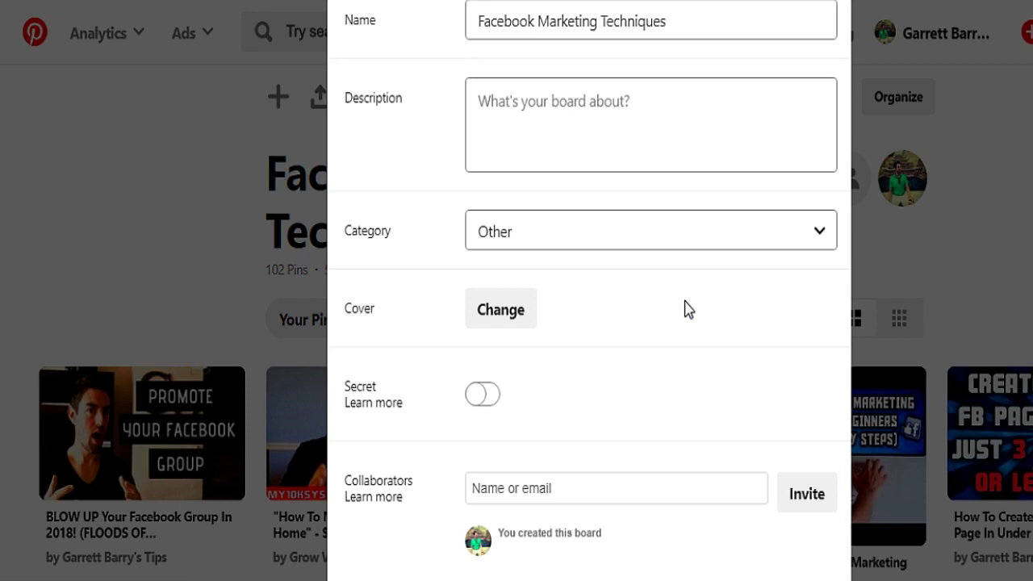
scroll(576, 242, down, 2)
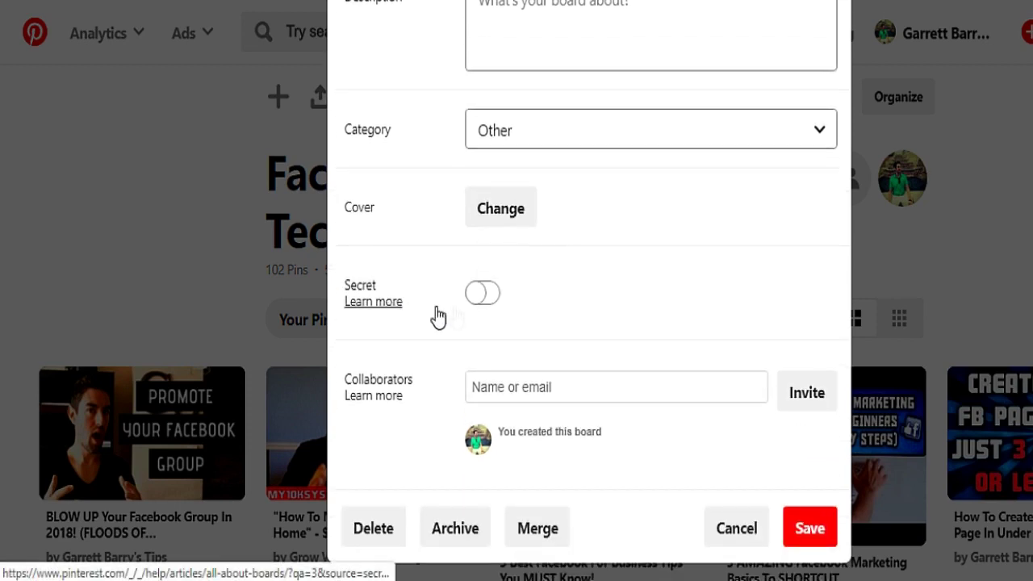
click(480, 294)
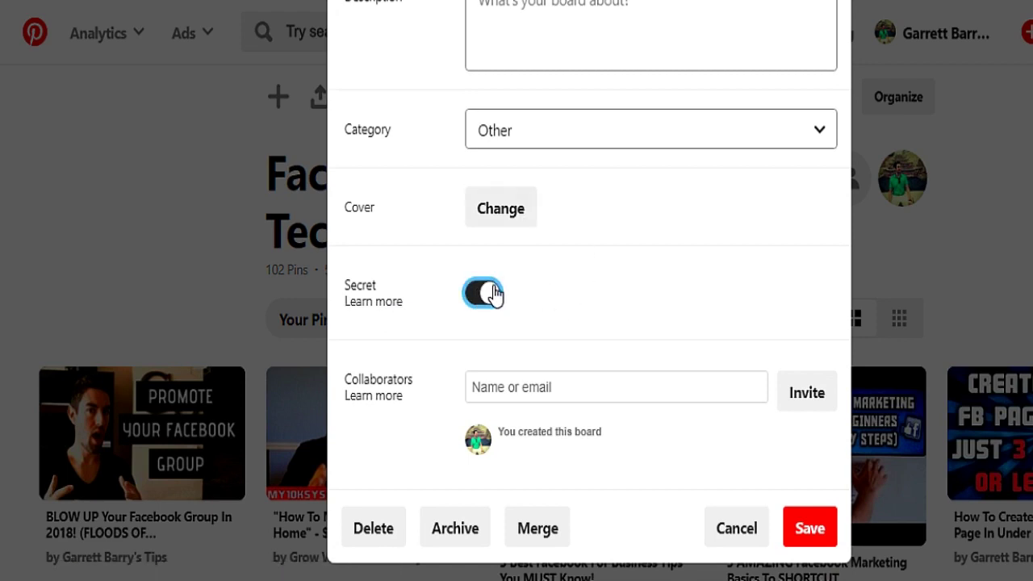
click(492, 294)
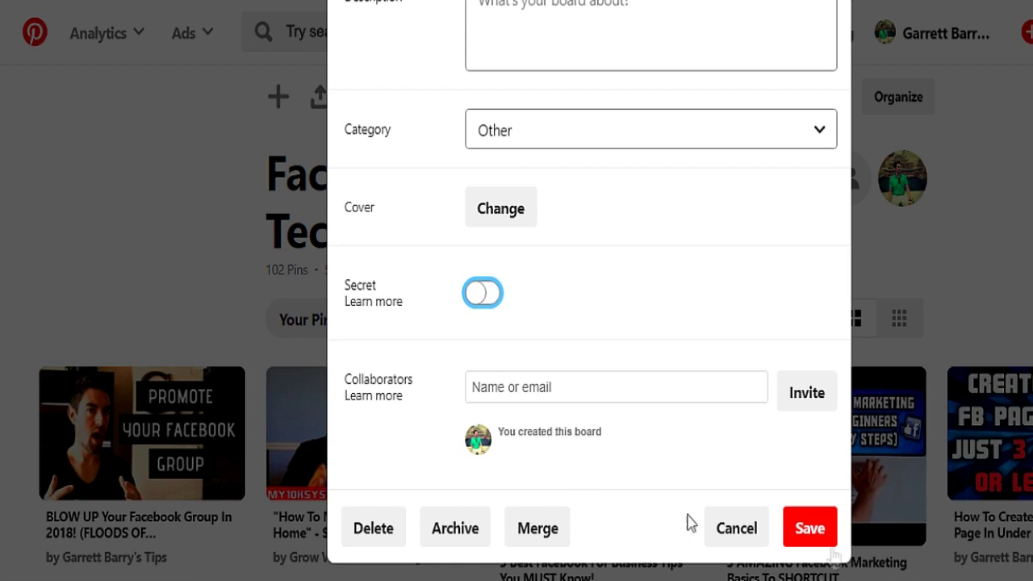
click(751, 529)
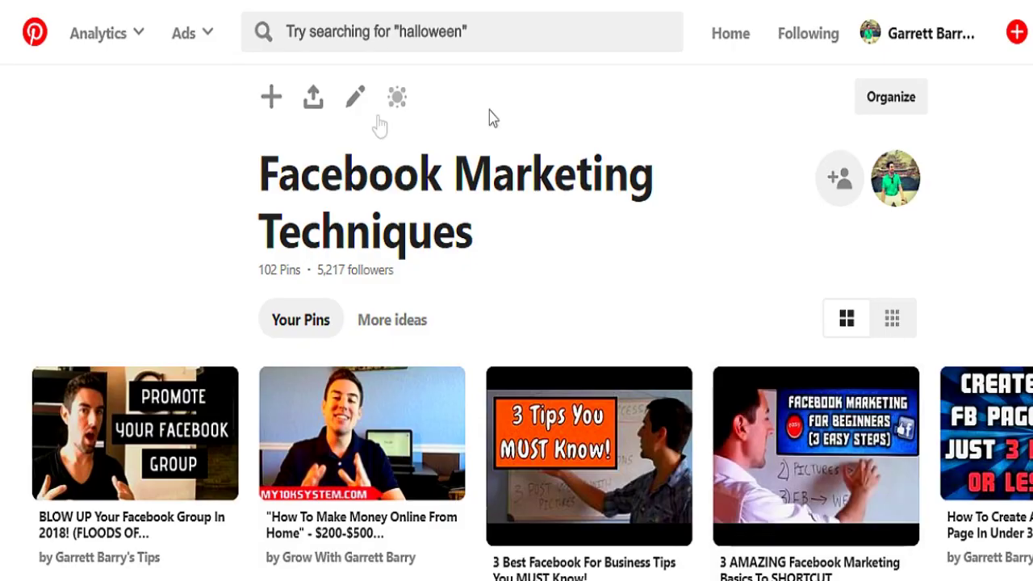
scroll(398, 546, down, 3)
scroll(398, 545, up, 3)
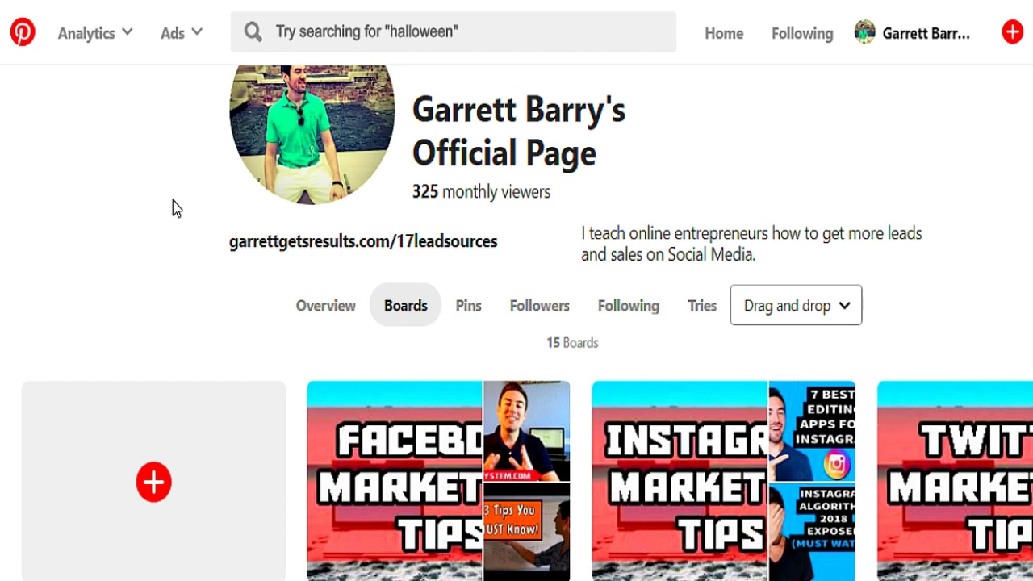
- Search for pins about "weight loss tips"
click(403, 36)
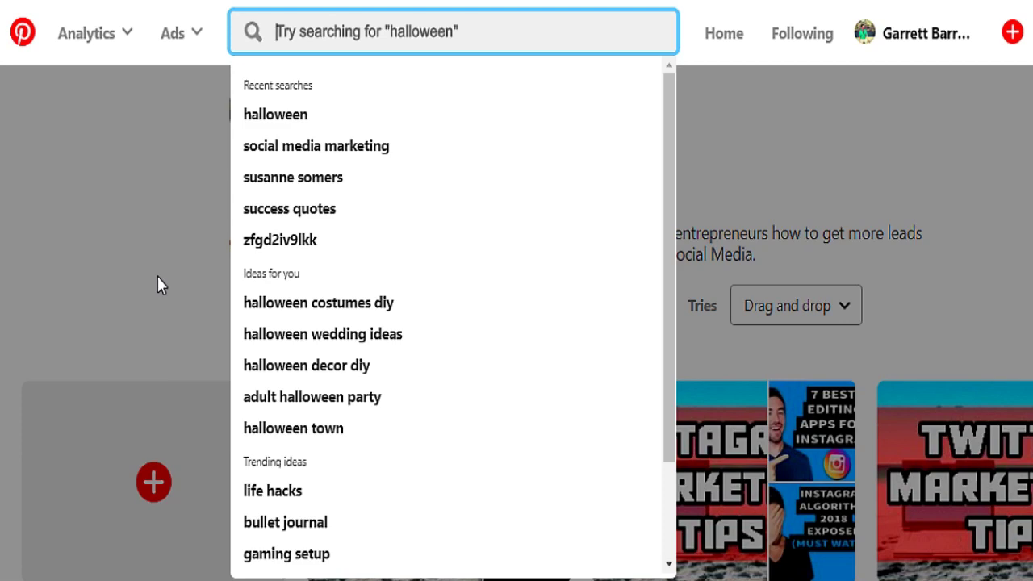
text(weight lost)
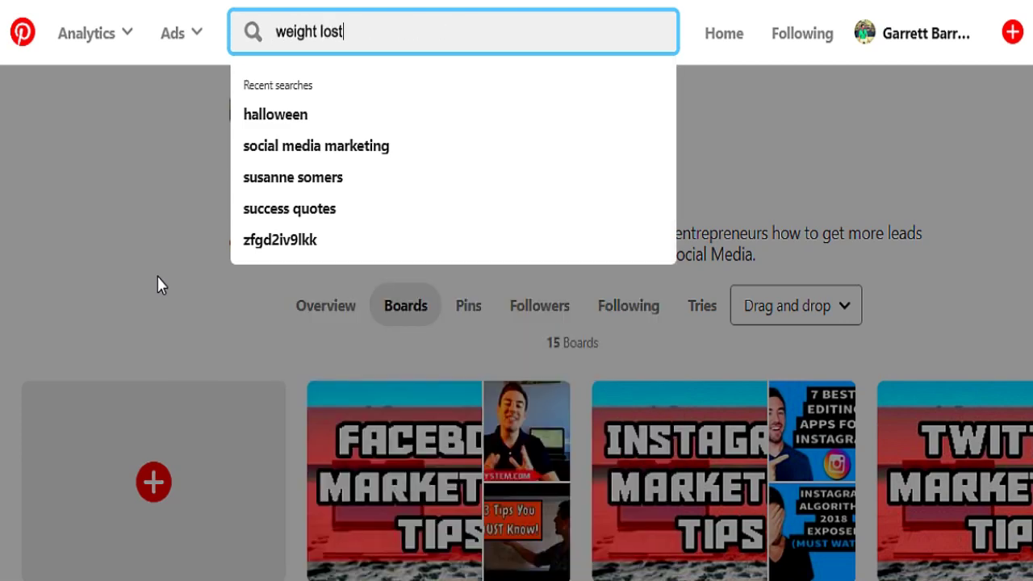
key(BackSpace)
key(BackSpace)
key(BackSpace)
key(BackSpace)
click(303, 84)
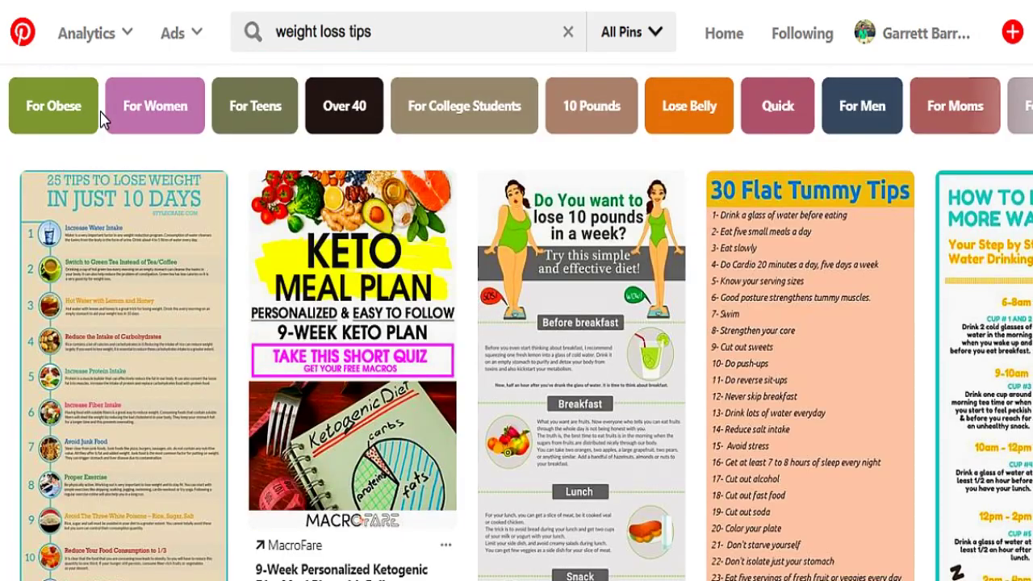
- Browse the weight loss tips results for pins worth saving to a board
scroll(539, 227, down, 8)
scroll(539, 227, down, 12)
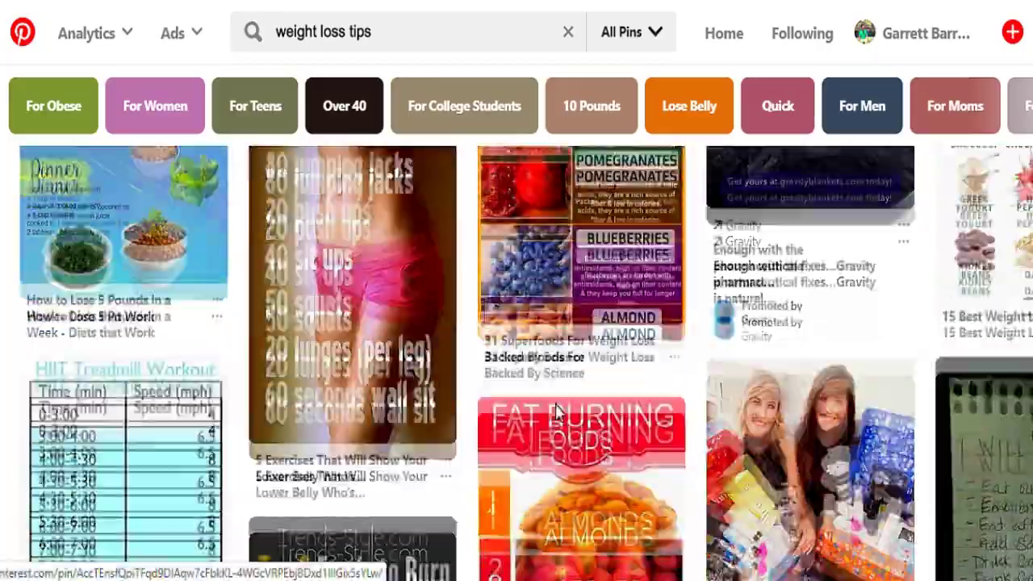
scroll(557, 412, down, 10)
scroll(555, 403, up, 20)
scroll(277, 210, down, 10)
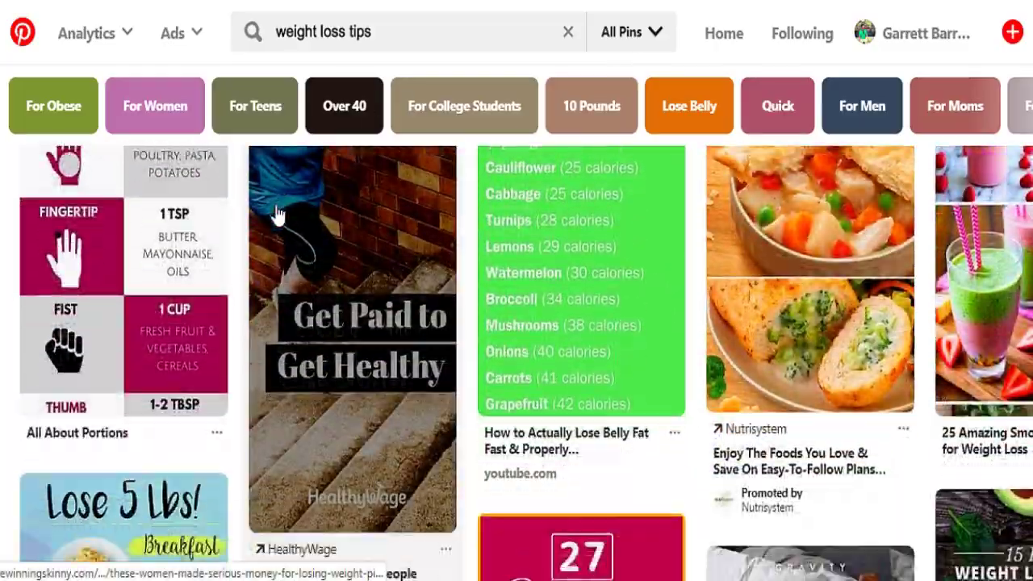
scroll(277, 213, down, 5)
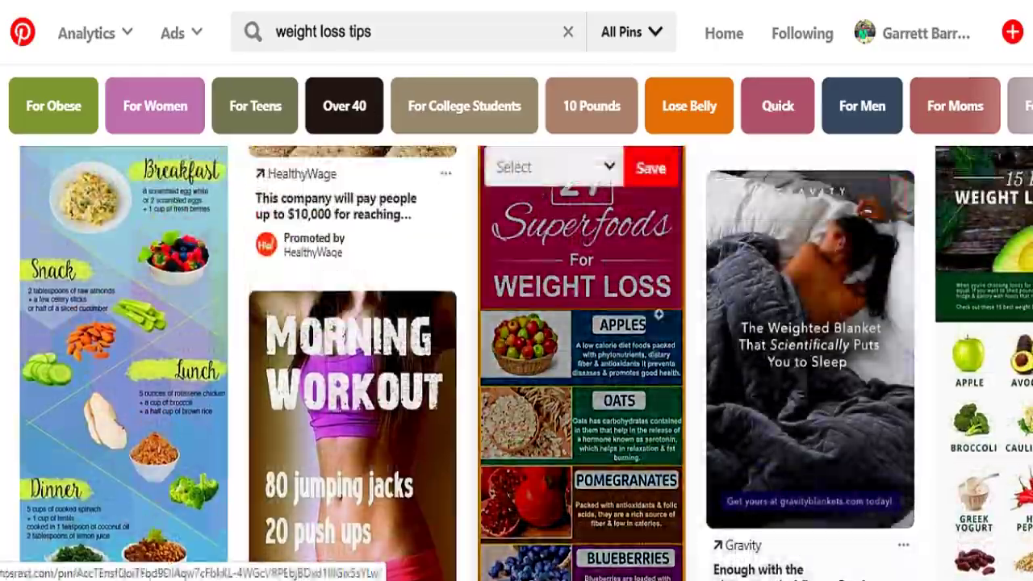
- Look through the boards offered for saving the Superfoods For Weight Loss pin, close the list and view further results
click(604, 169)
mouse_move(597, 305)
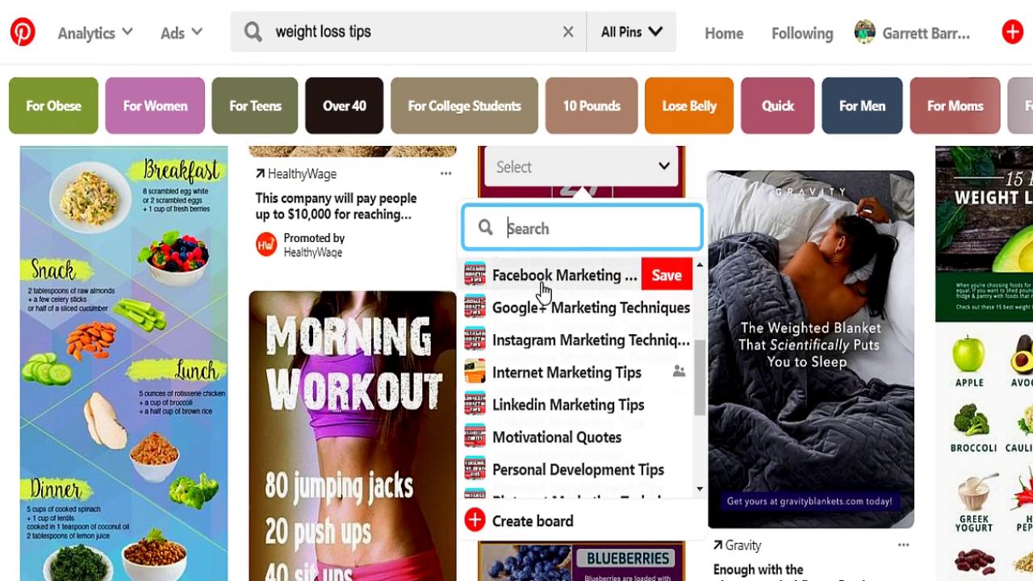
scroll(575, 391, up, 2)
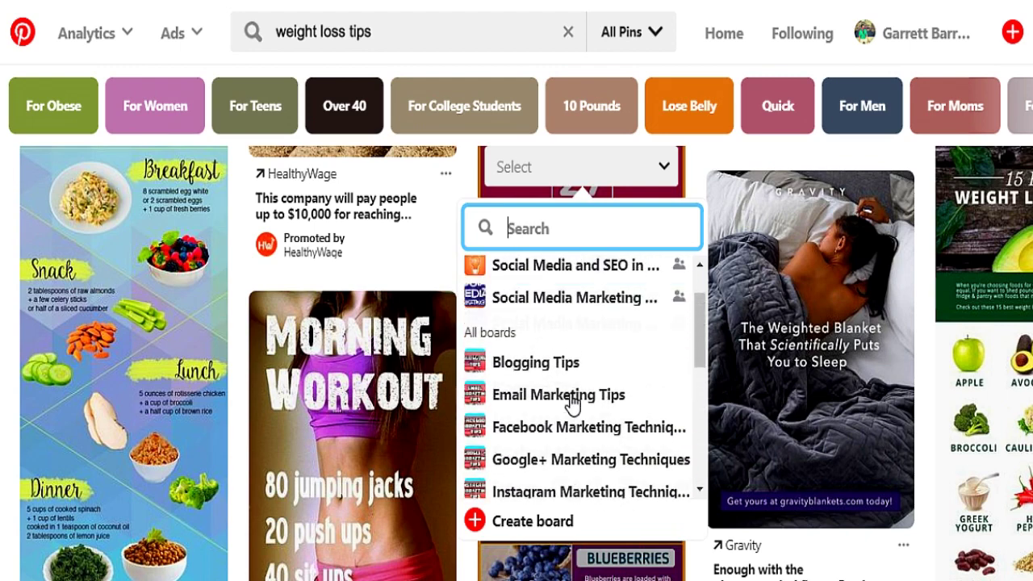
scroll(571, 415, down, 3)
scroll(569, 436, up, 2)
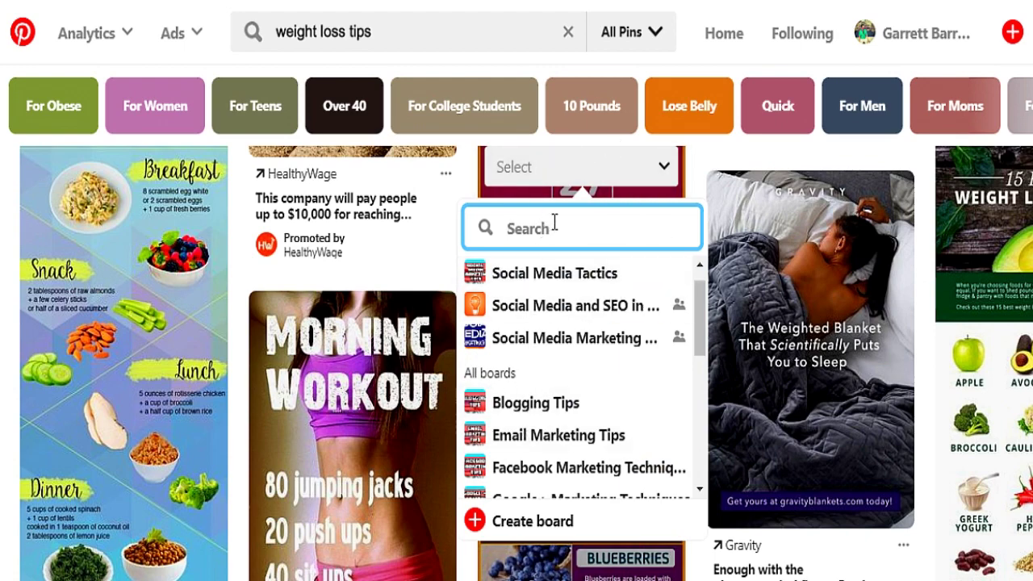
click(479, 65)
scroll(253, 213, down, 2)
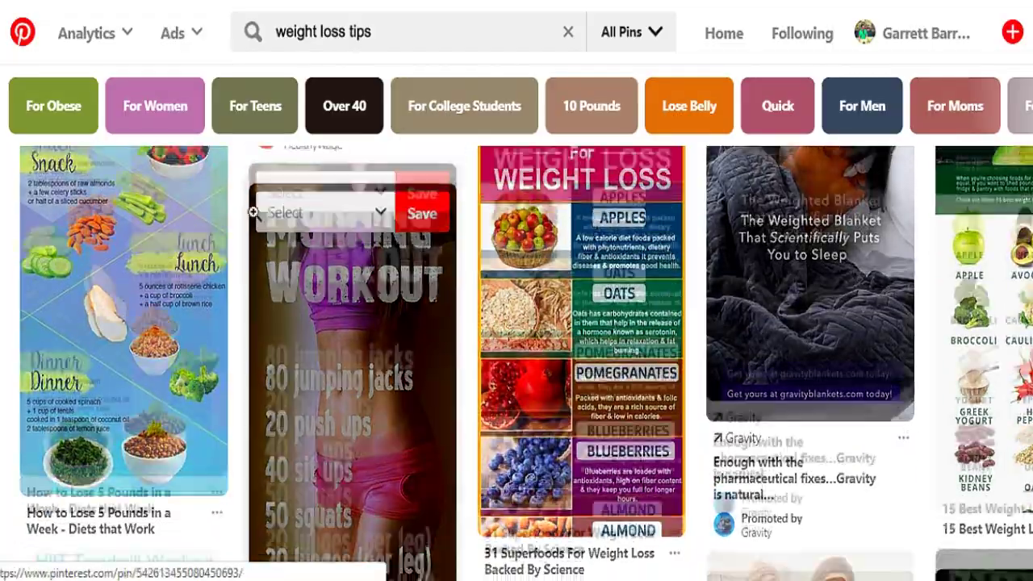
scroll(252, 213, down, 8)
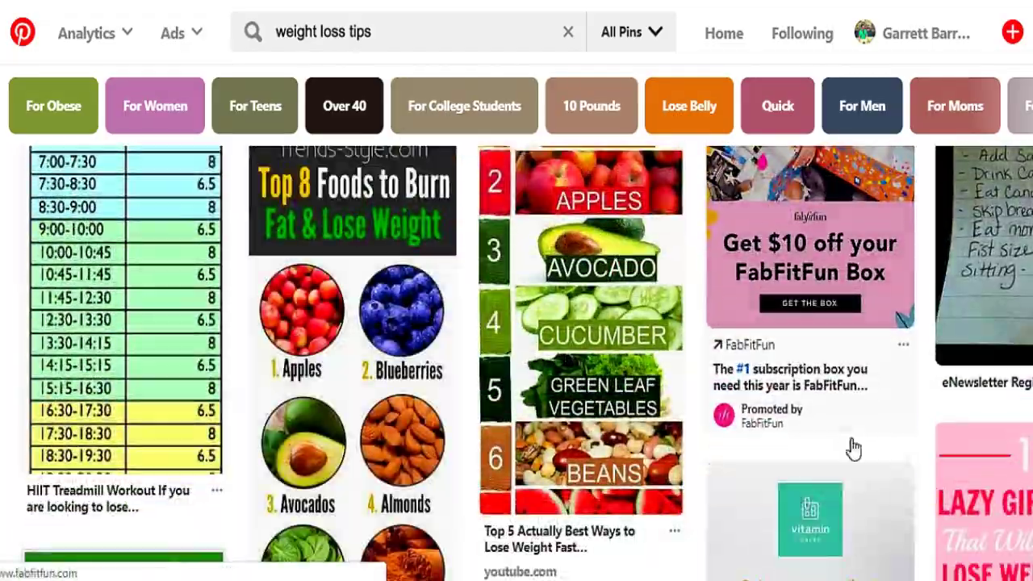
scroll(426, 347, down, 10)
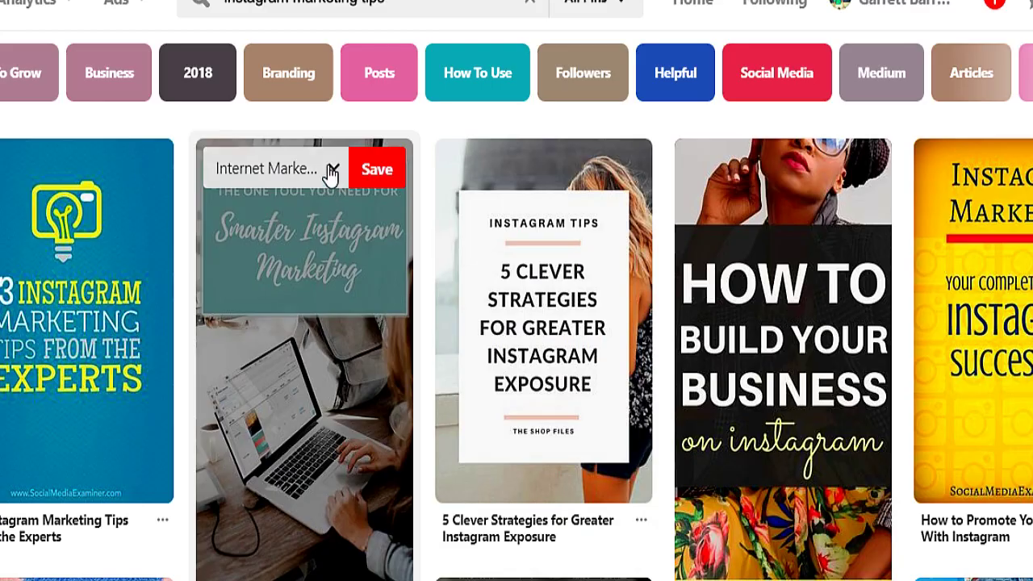
- Save the Smarter Instagram Marketing pin to Instagram Marketing Techniques and the mobile website creation pin to Internet Marketing Tips
click(331, 168)
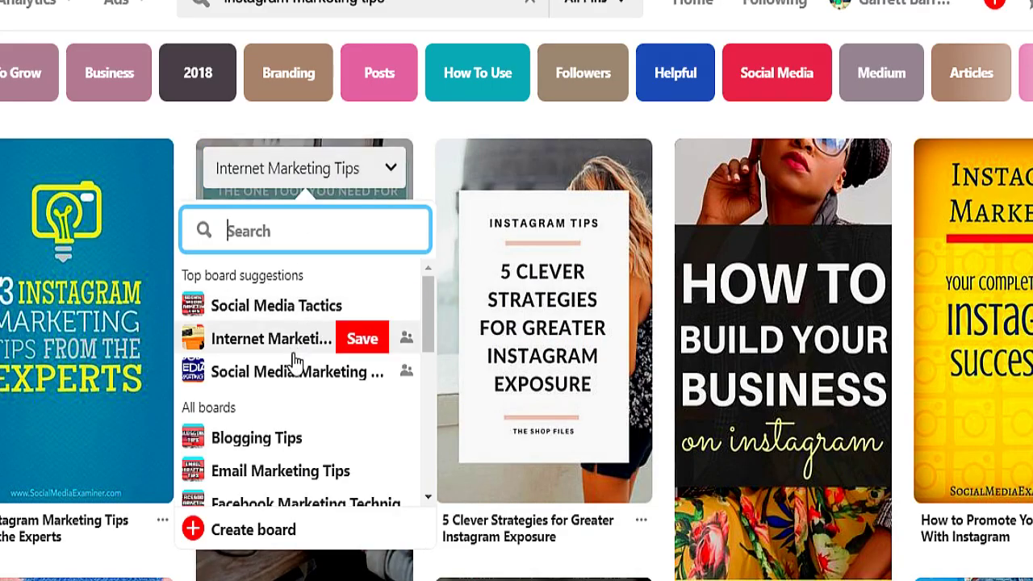
scroll(293, 362, down, 5)
scroll(295, 363, down, 2)
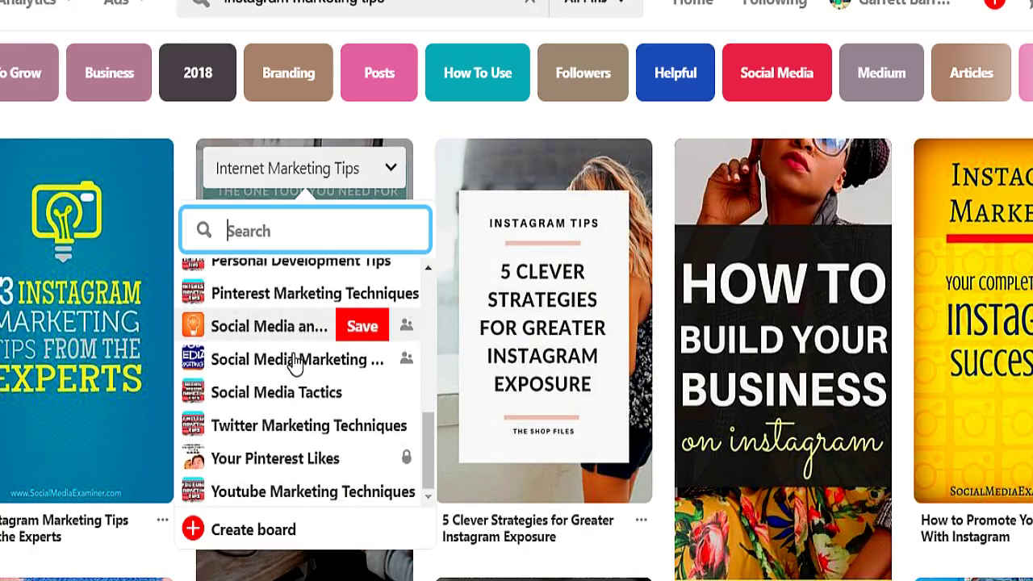
scroll(295, 363, up, 5)
click(297, 347)
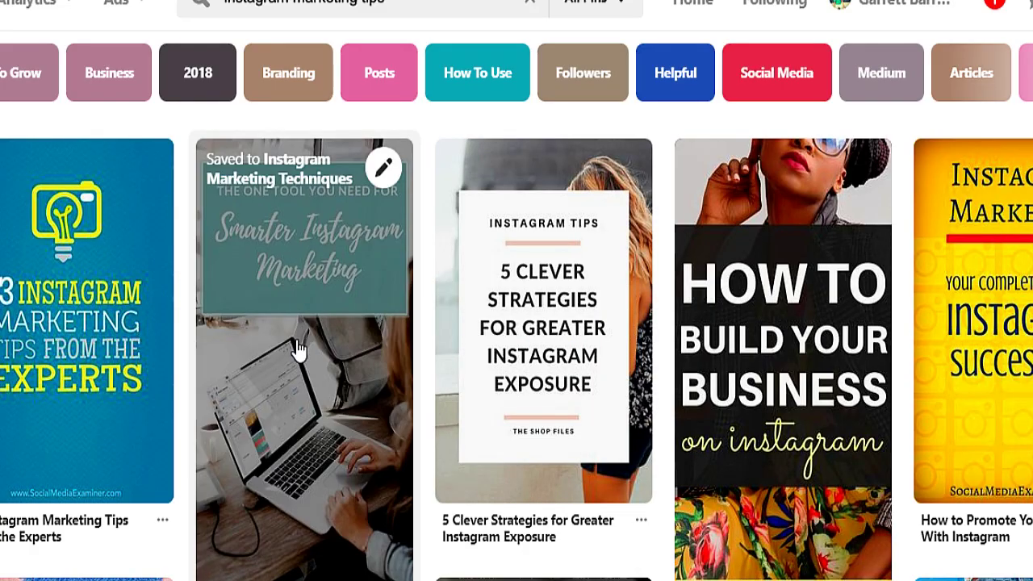
scroll(318, 341, down, 5)
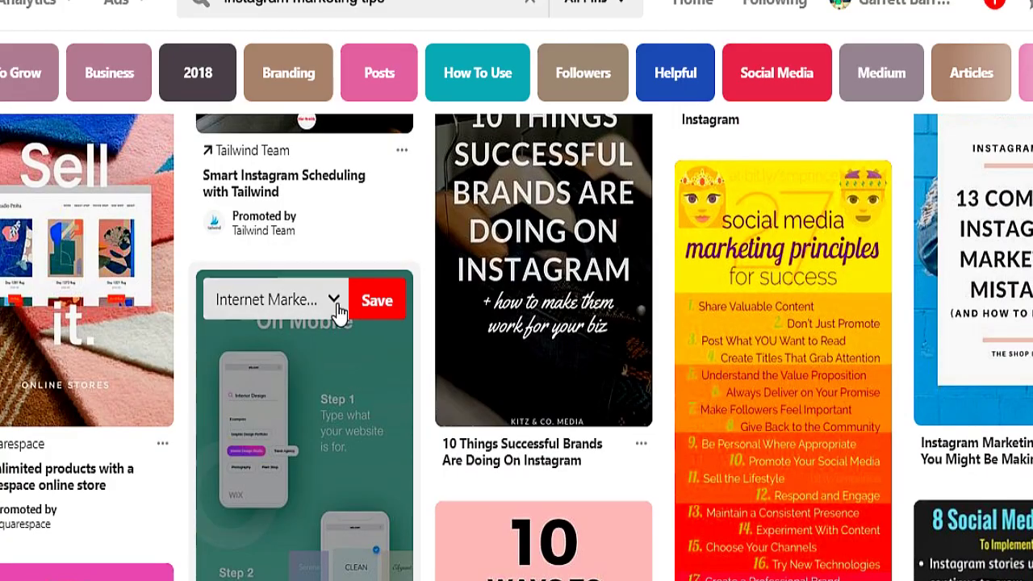
click(371, 300)
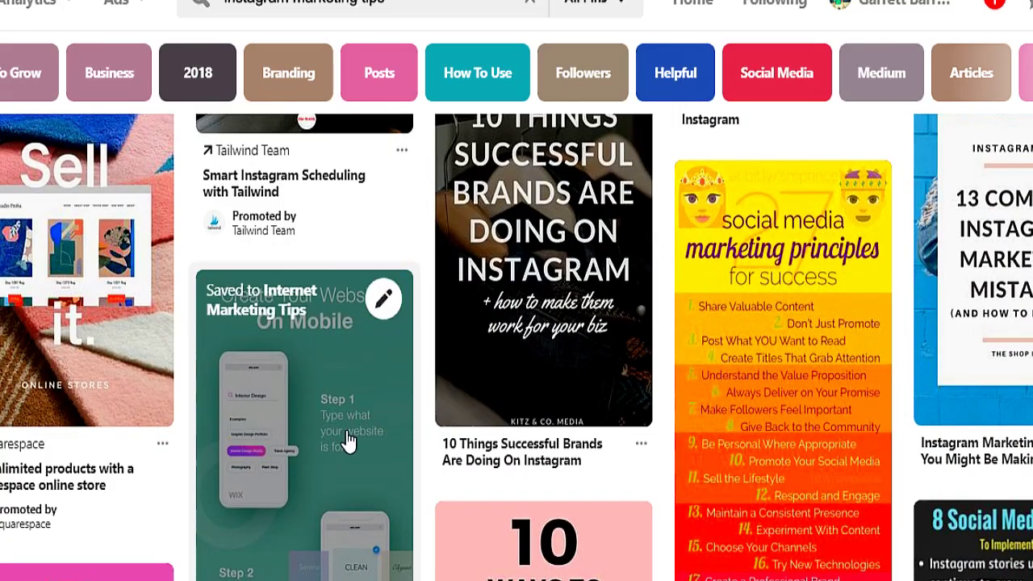
- Save the pin about the secret way to gain Instagram followers with stories to the Instagram Marketing Techniques board
scroll(348, 440, down, 8)
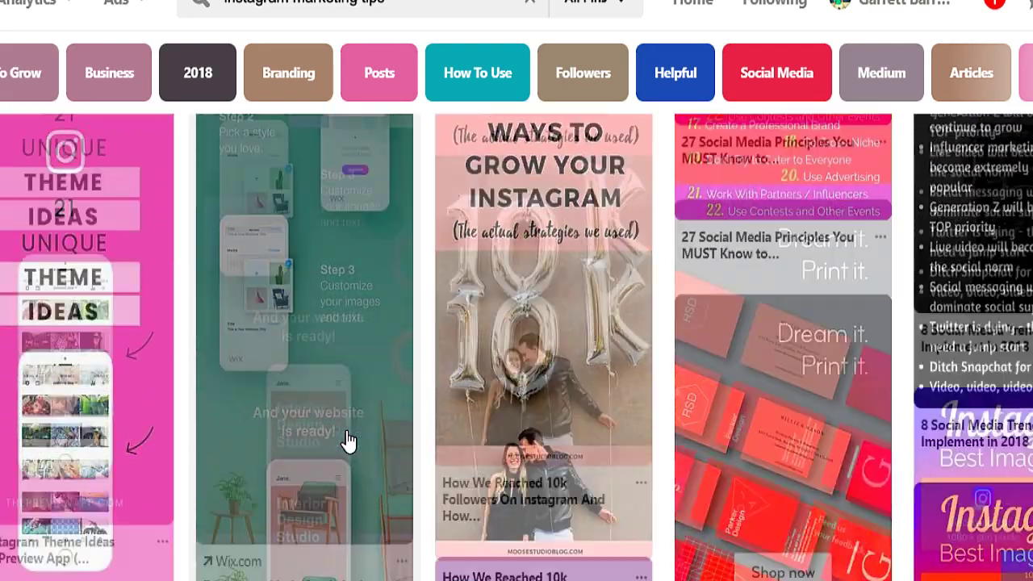
scroll(345, 430, down, 3)
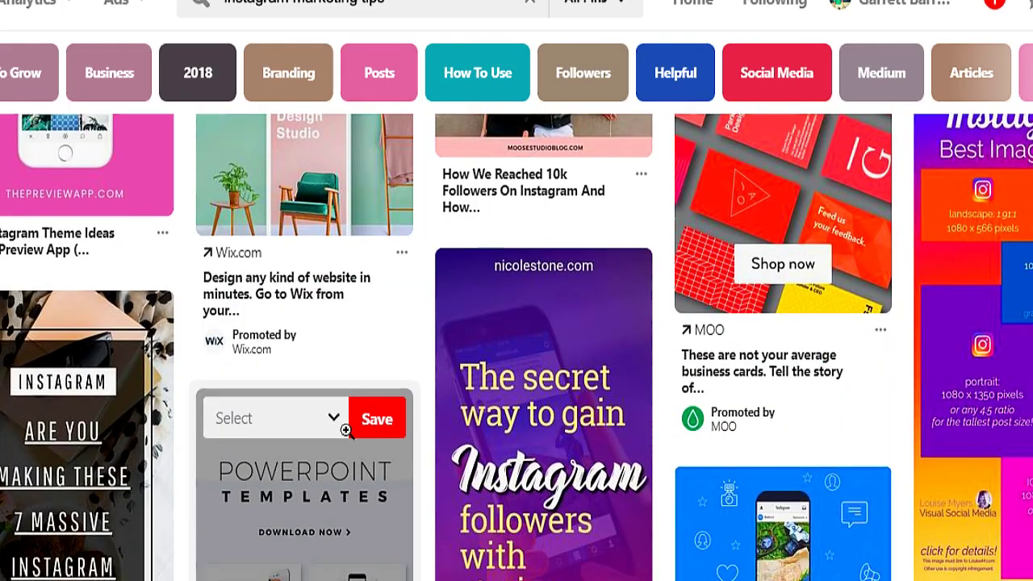
scroll(526, 399, up, 1)
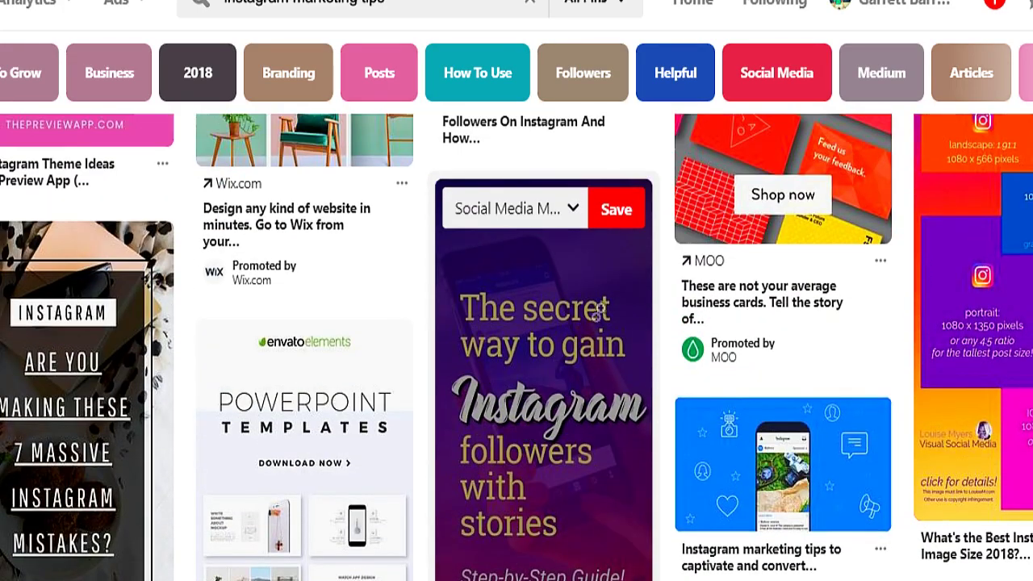
click(573, 217)
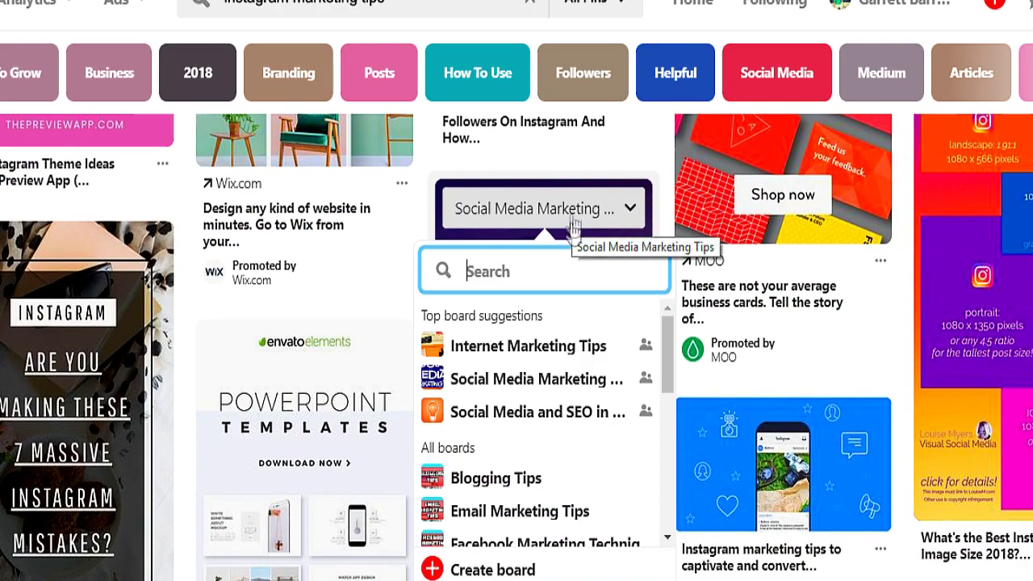
scroll(554, 345, down, 5)
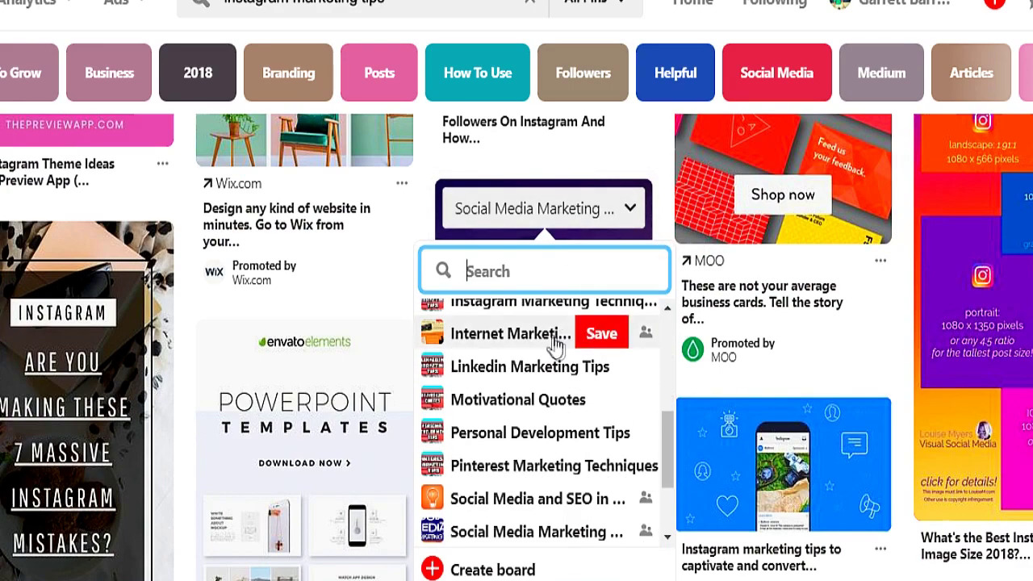
click(552, 305)
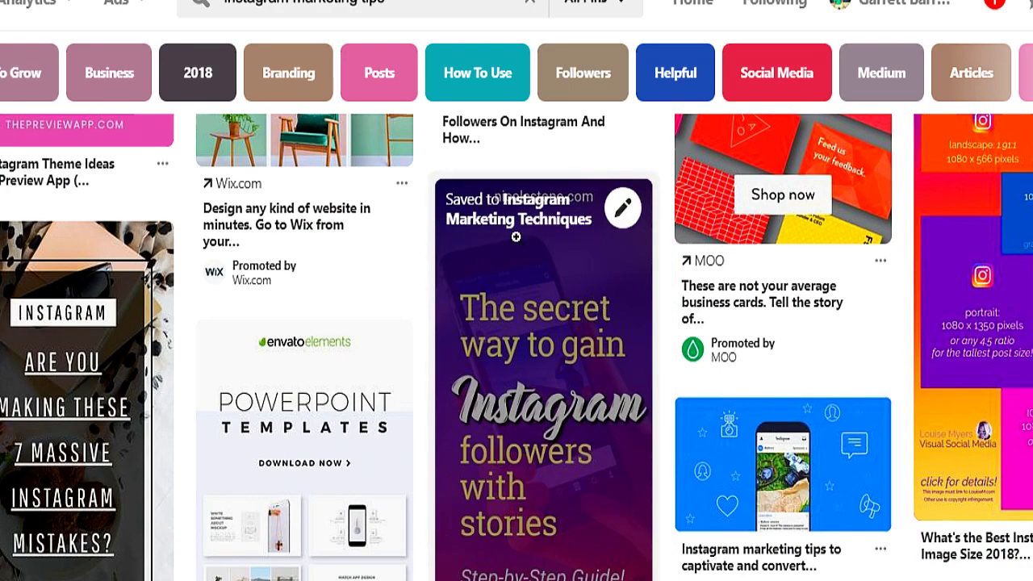
- Save the pin about 11 hacks to improve engagement and gain followers on Instagram to the Instagram Marketing Techniques board
scroll(268, 330, down, 5)
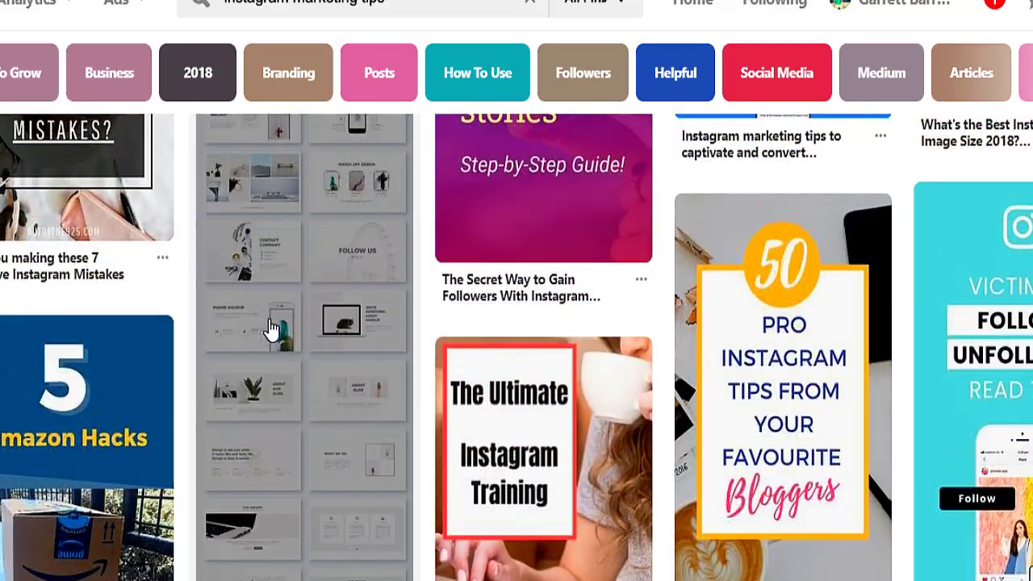
scroll(271, 329, down, 3)
scroll(270, 329, down, 3)
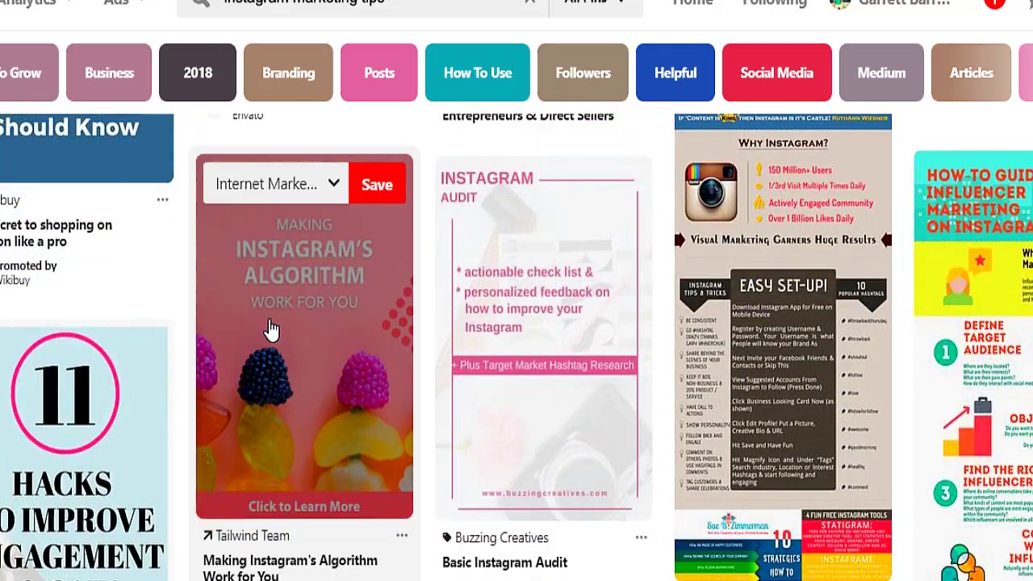
scroll(270, 329, up, 1)
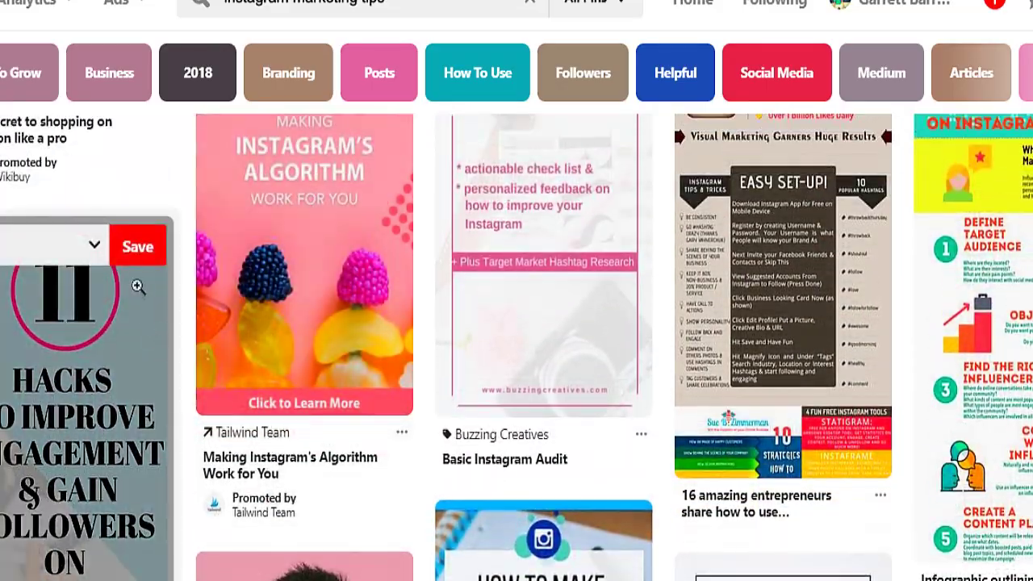
click(101, 256)
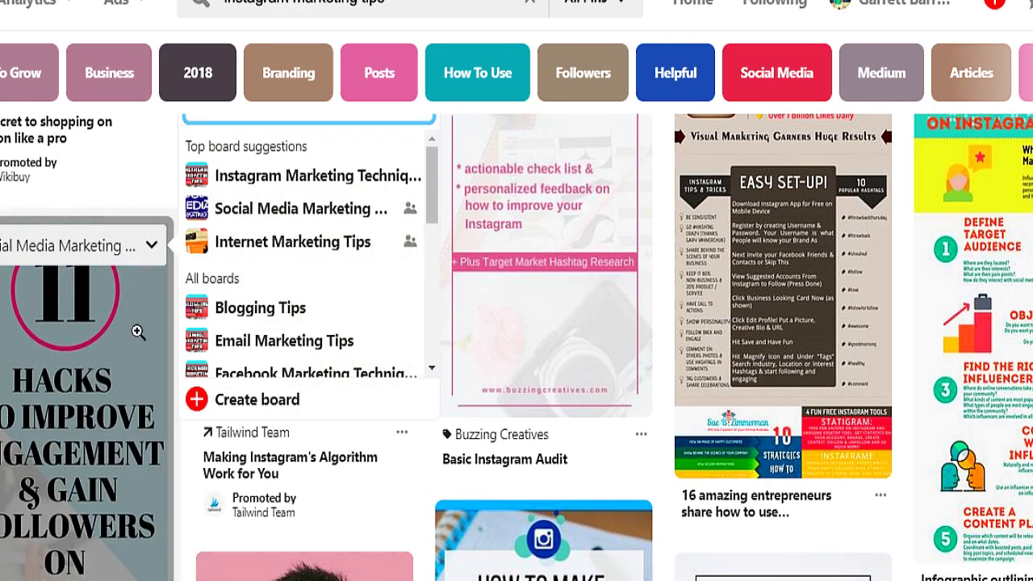
mouse_move(334, 173)
click(398, 178)
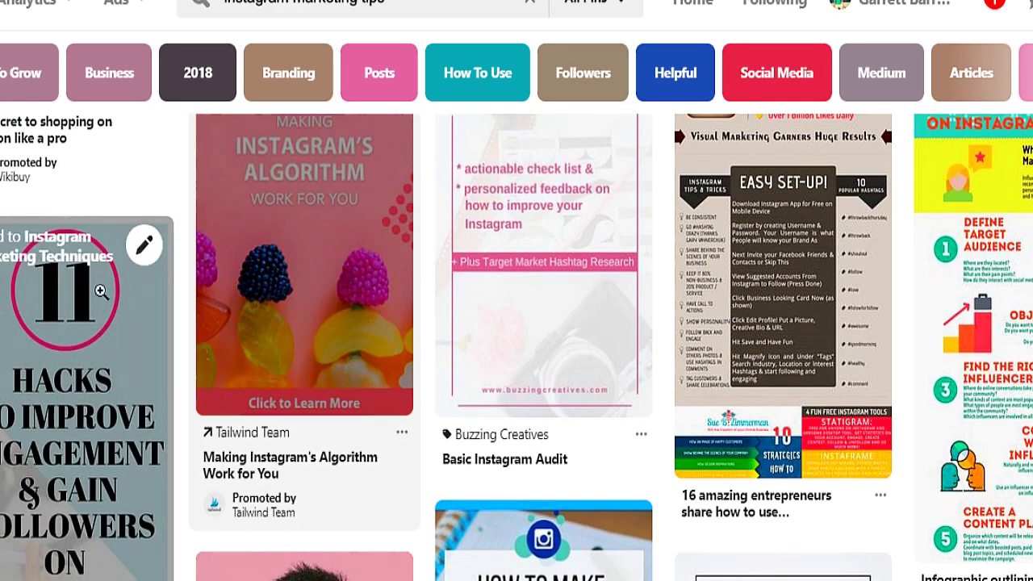
- Change the pin search from Instagram to "facebook marketing tips" and run it
scroll(819, 245, down, 1)
scroll(819, 245, down, 2)
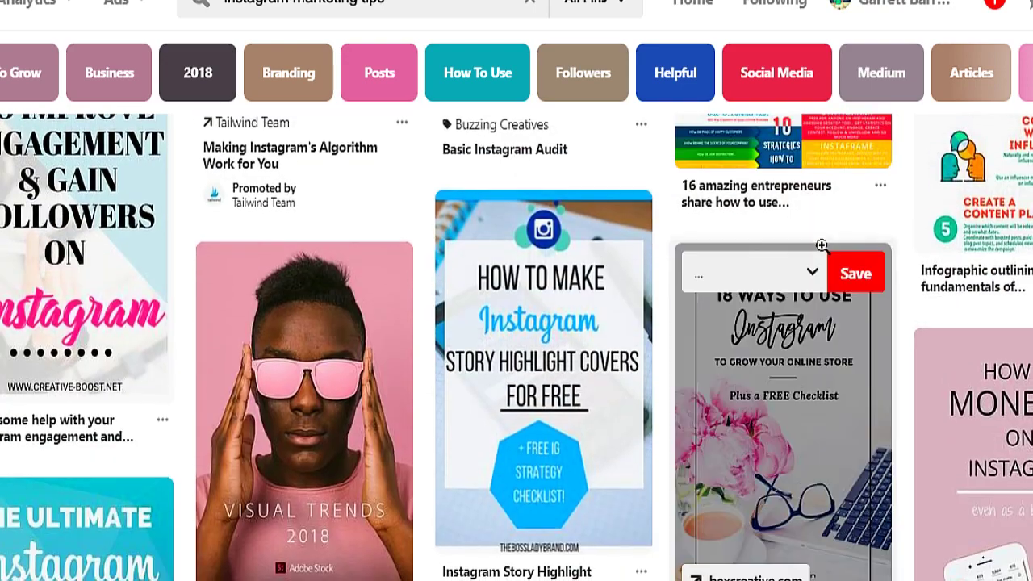
scroll(821, 242, down, 2)
scroll(860, 266, down, 4)
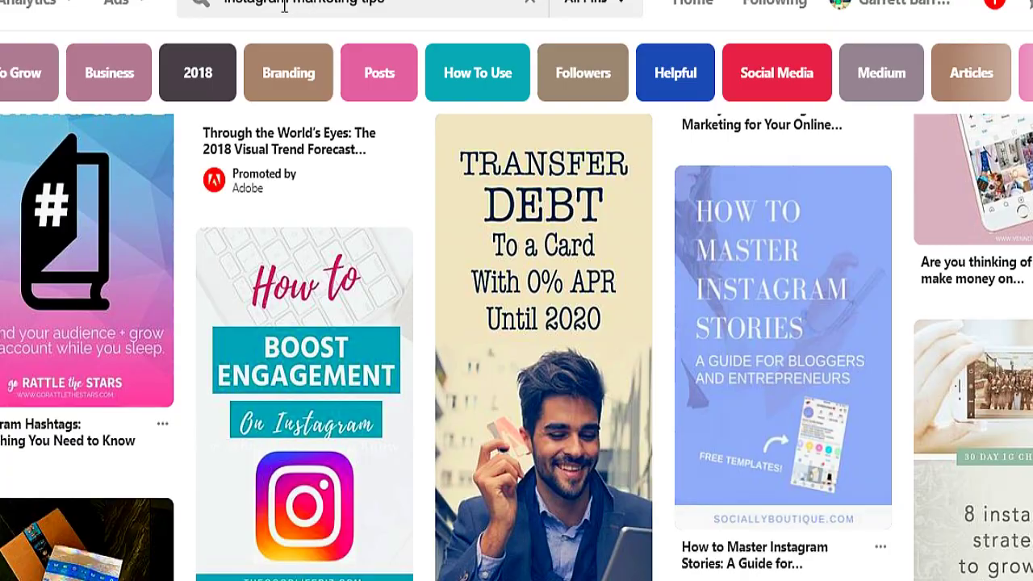
double_click(284, 6)
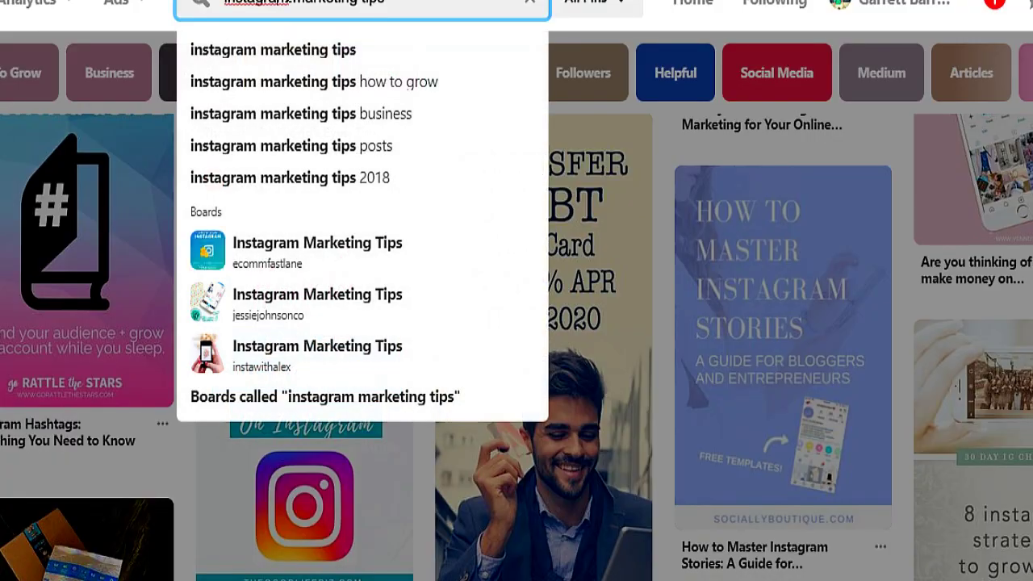
text(facebo)
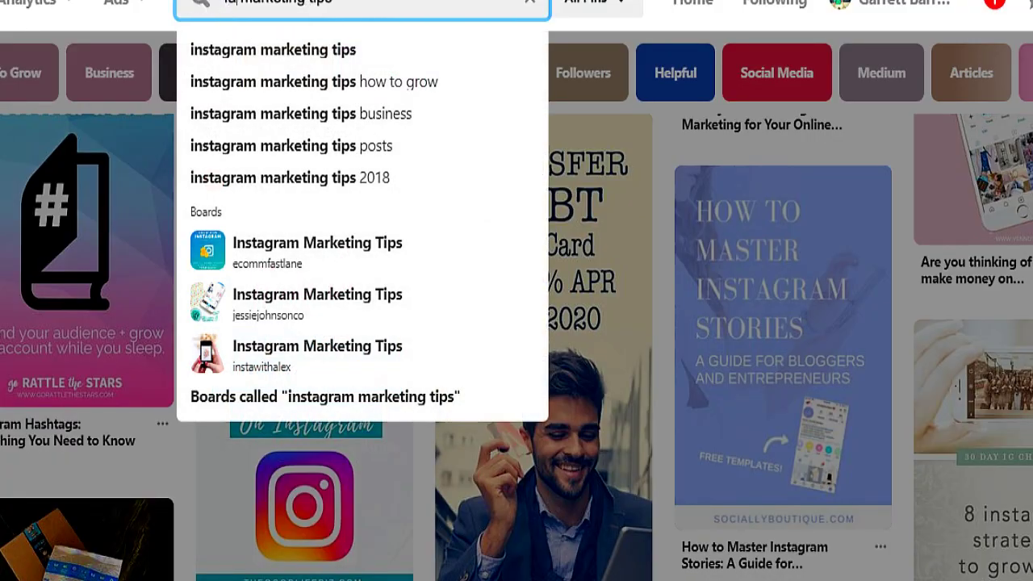
text(ok)
key(Return)
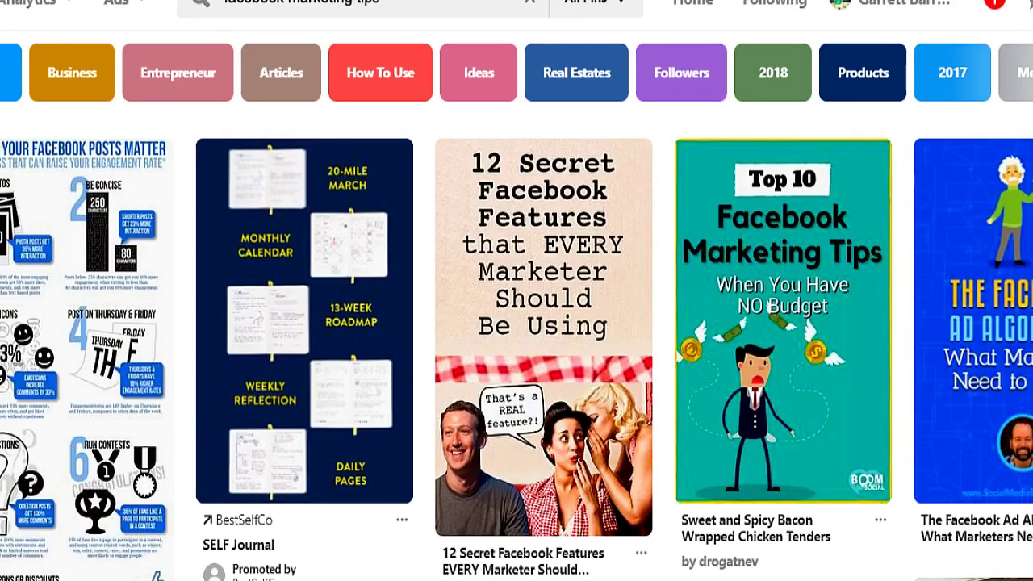
- Save the 22 Facebook Marketing Tips pin to the Facebook Marketing Techniques board
scroll(385, 198, down, 5)
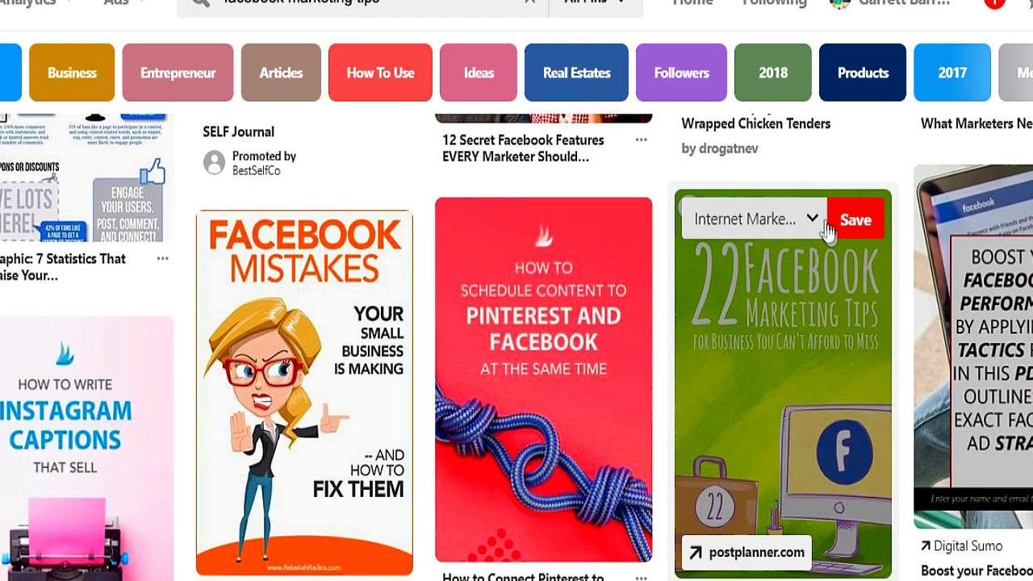
click(803, 220)
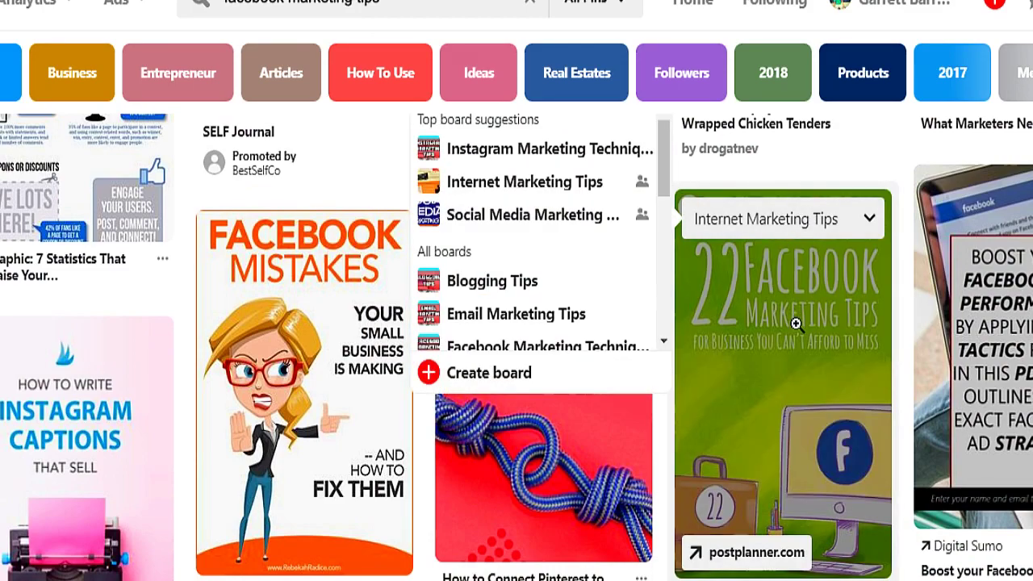
scroll(793, 170, down, 1)
click(783, 156)
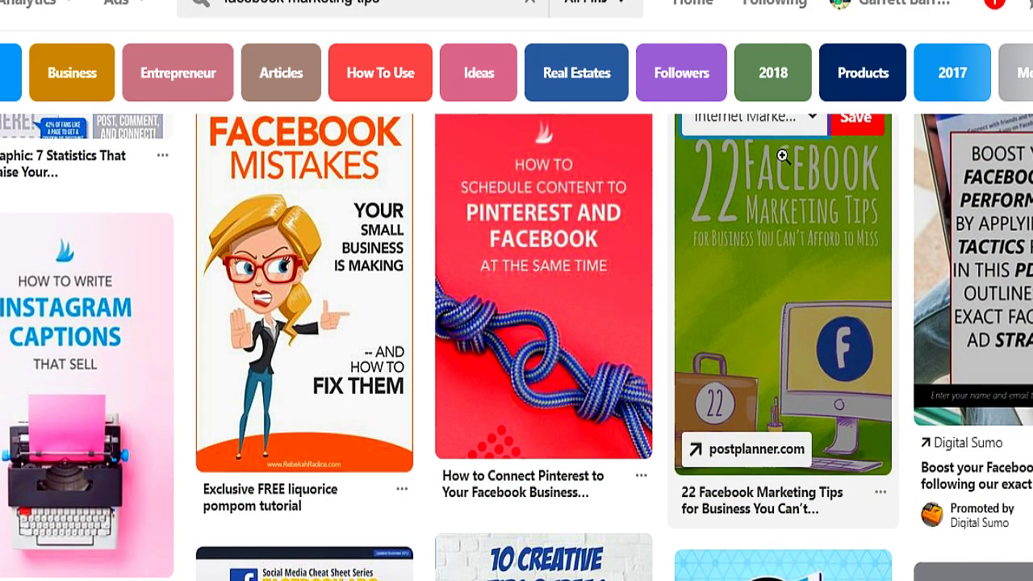
scroll(783, 156, up, 1)
click(809, 218)
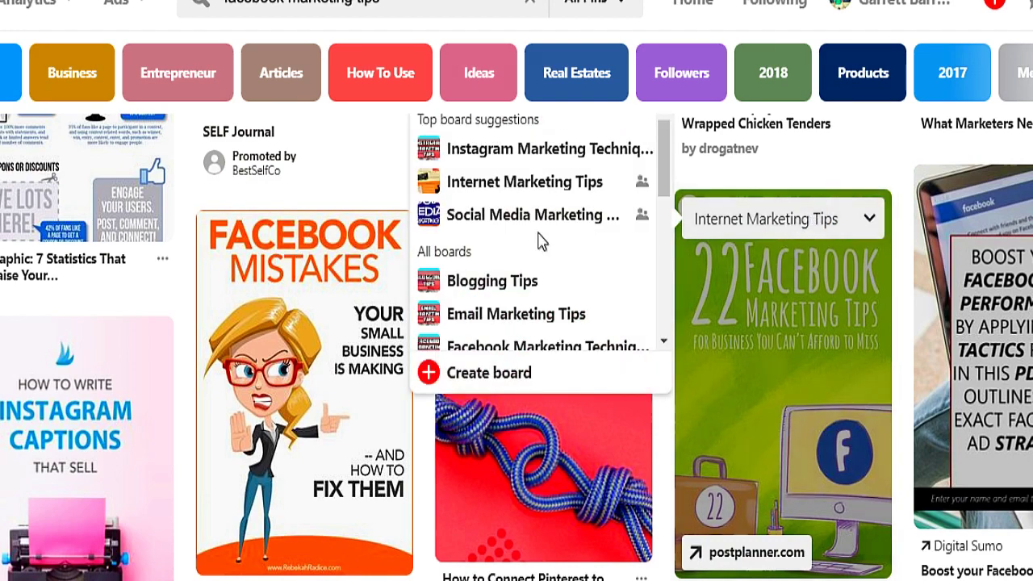
scroll(543, 234, down, 3)
scroll(541, 257, up, 1)
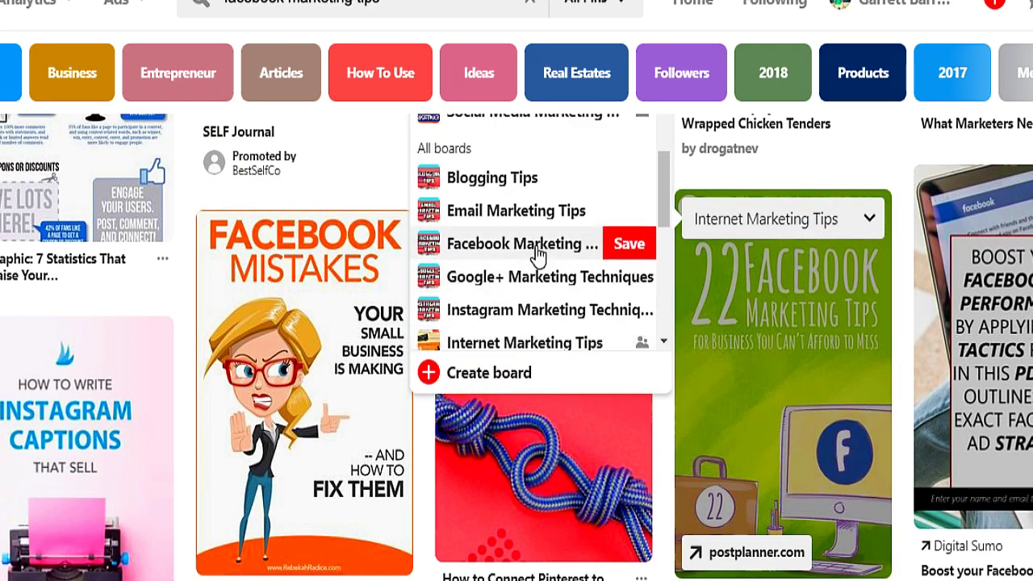
click(620, 244)
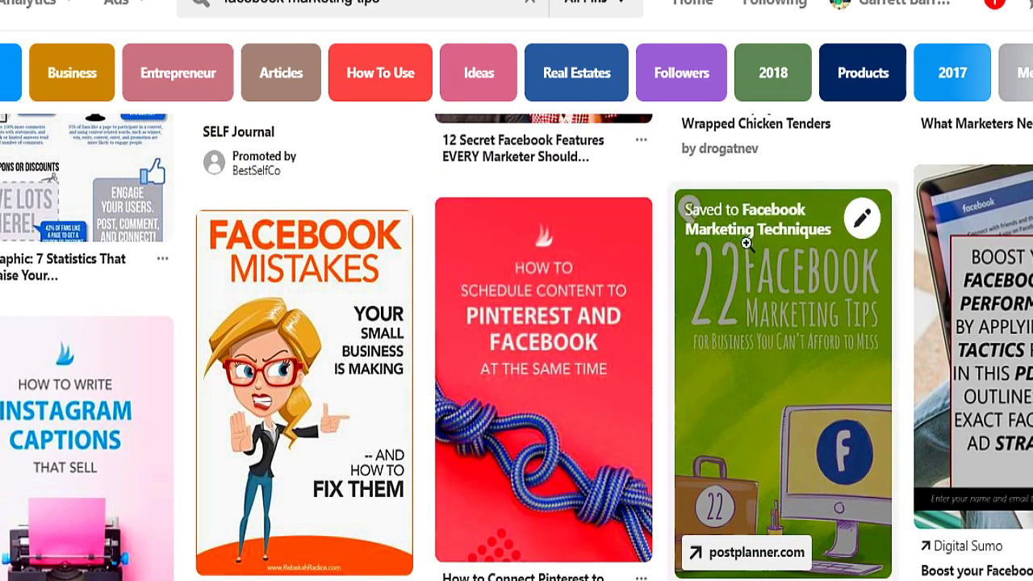
- Save the pin about 11 ways to use Facebook Live for business to the Facebook Marketing Techniques board
scroll(747, 244, down, 5)
scroll(748, 252, down, 5)
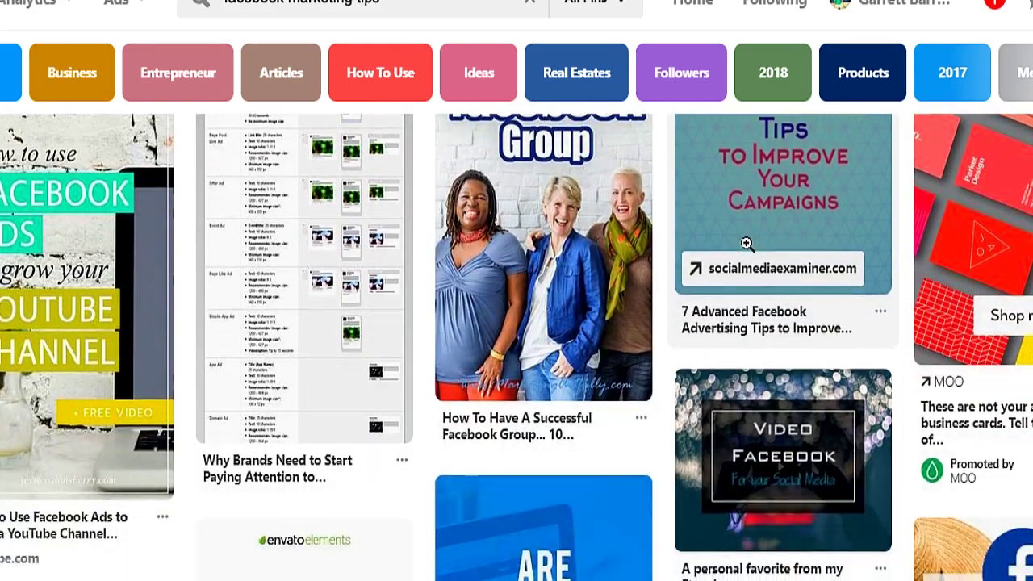
scroll(747, 244, down, 5)
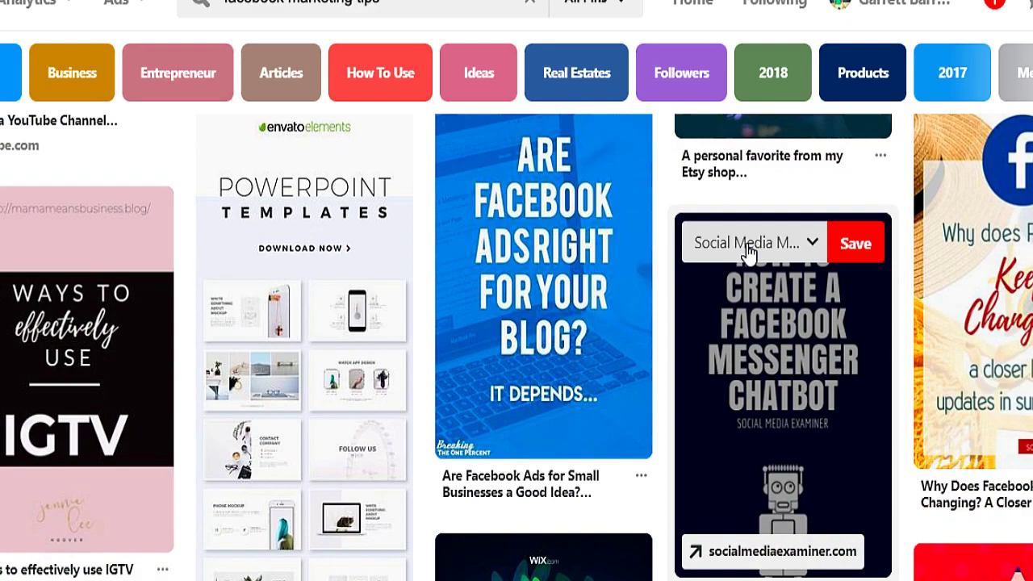
scroll(749, 252, down, 1)
scroll(747, 244, up, 1)
scroll(747, 250, down, 4)
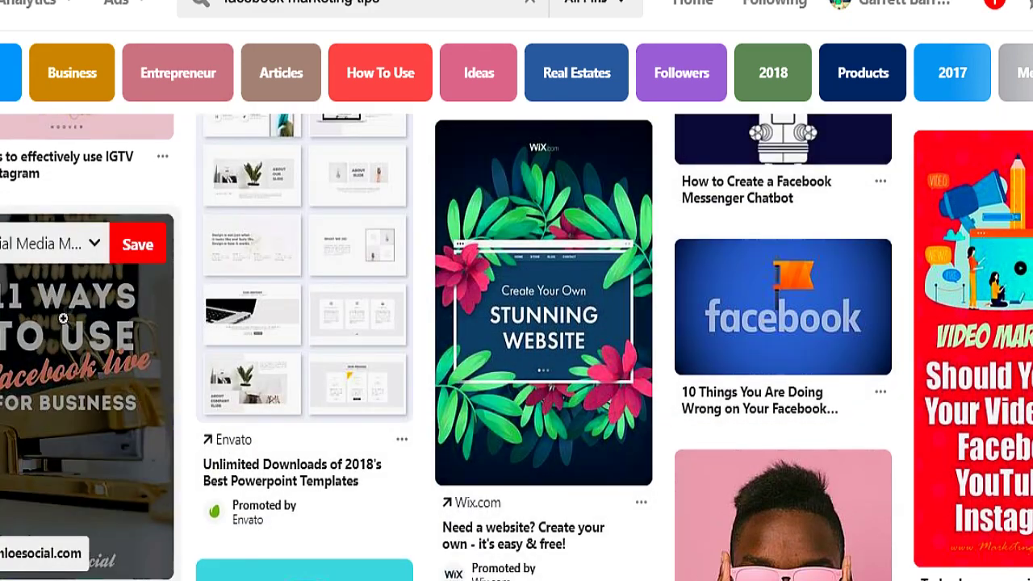
click(83, 253)
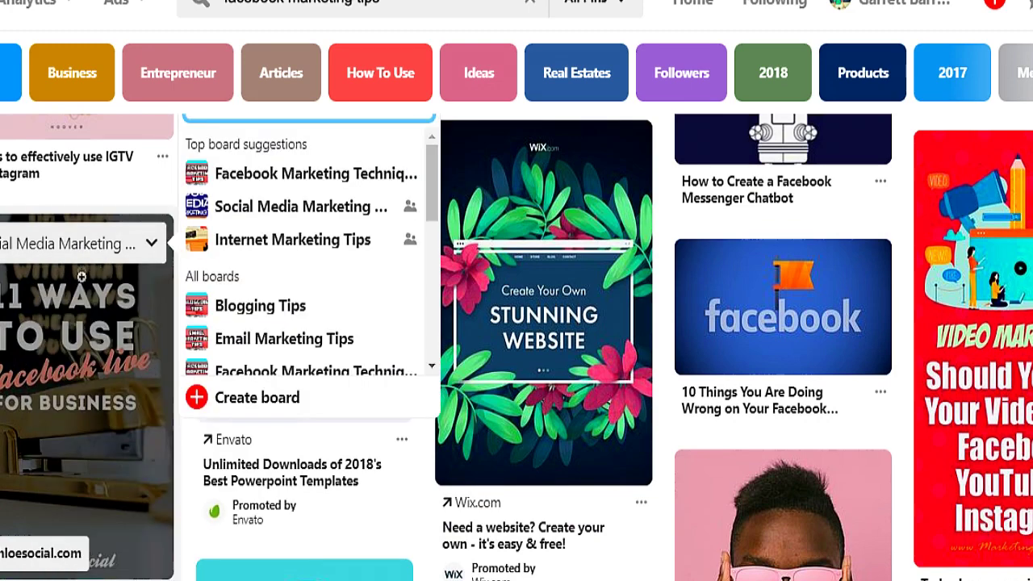
click(90, 247)
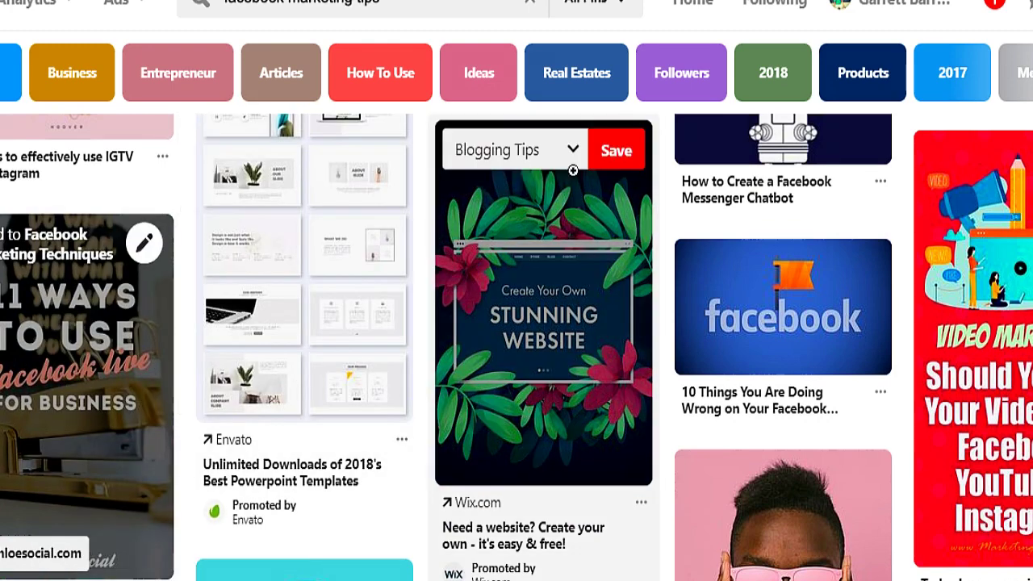
- Browse further down the Facebook marketing tips results for more relevant pins
scroll(577, 182, down, 2)
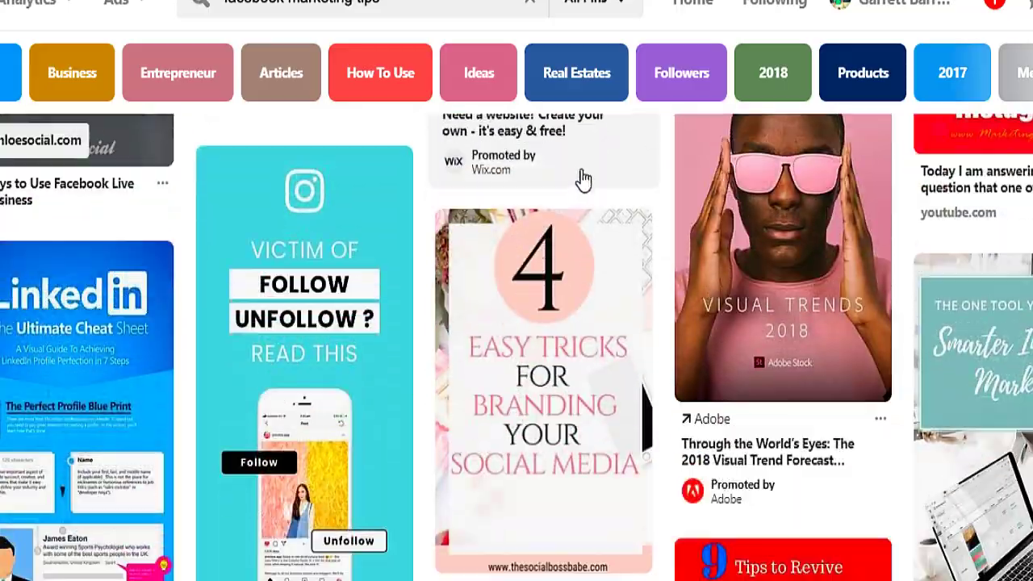
scroll(584, 179, down, 7)
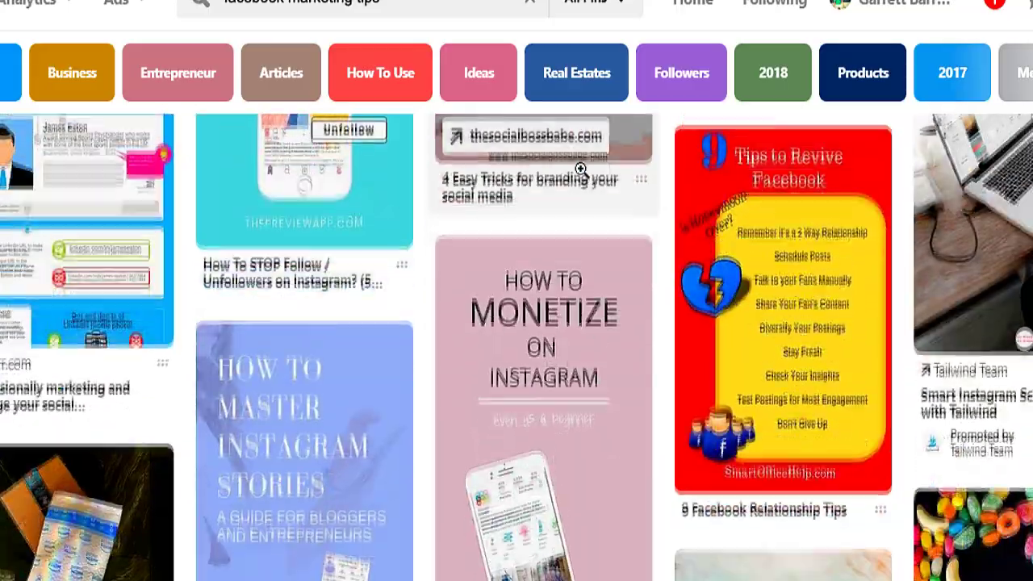
scroll(580, 168, down, 4)
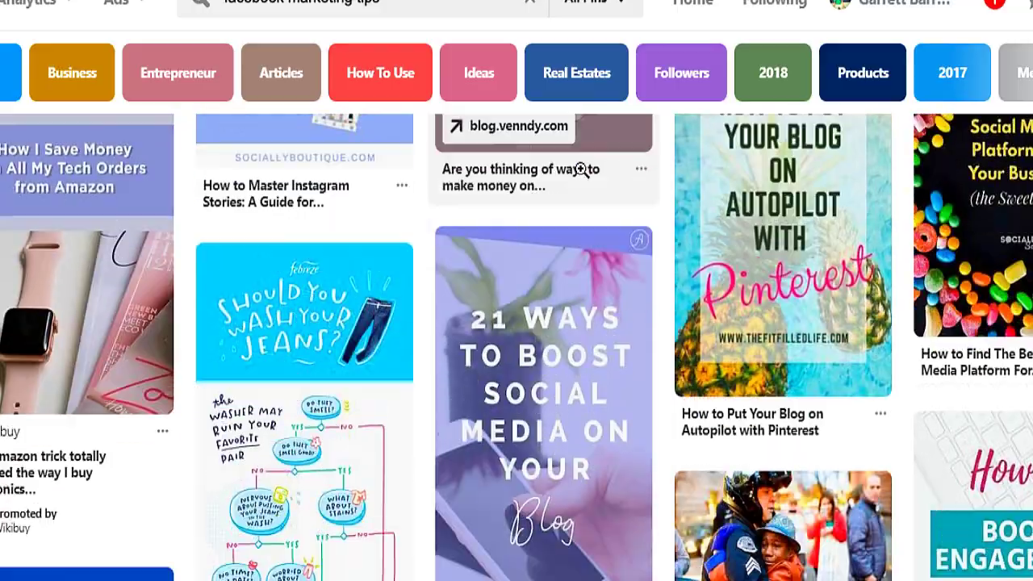
scroll(581, 169, down, 6)
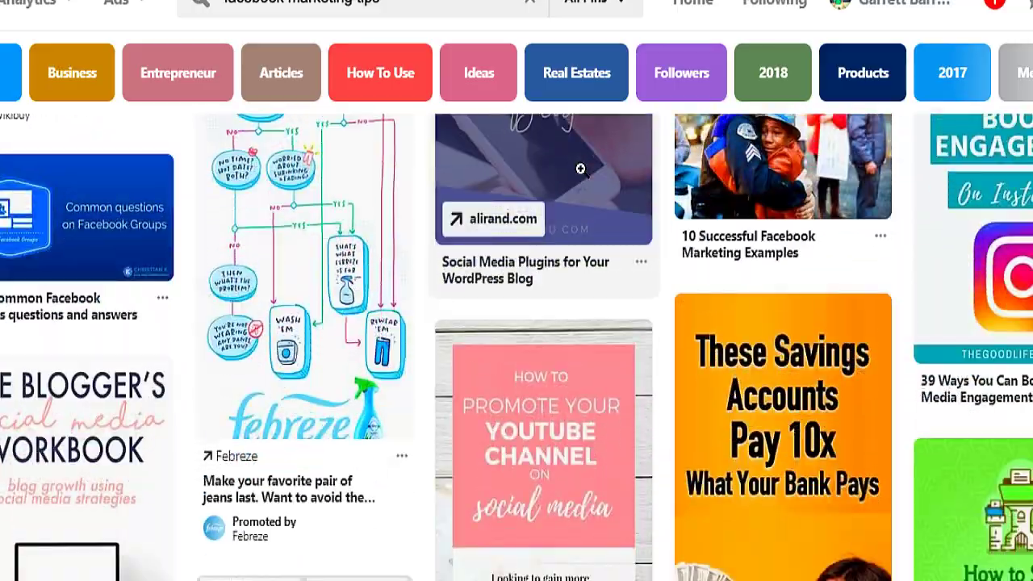
scroll(581, 169, down, 5)
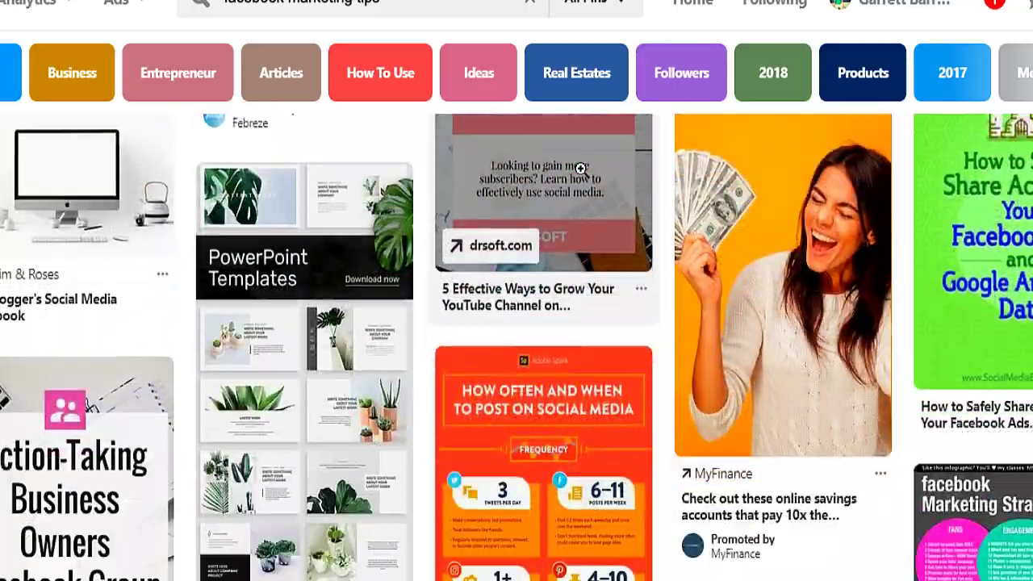
scroll(581, 170, down, 1)
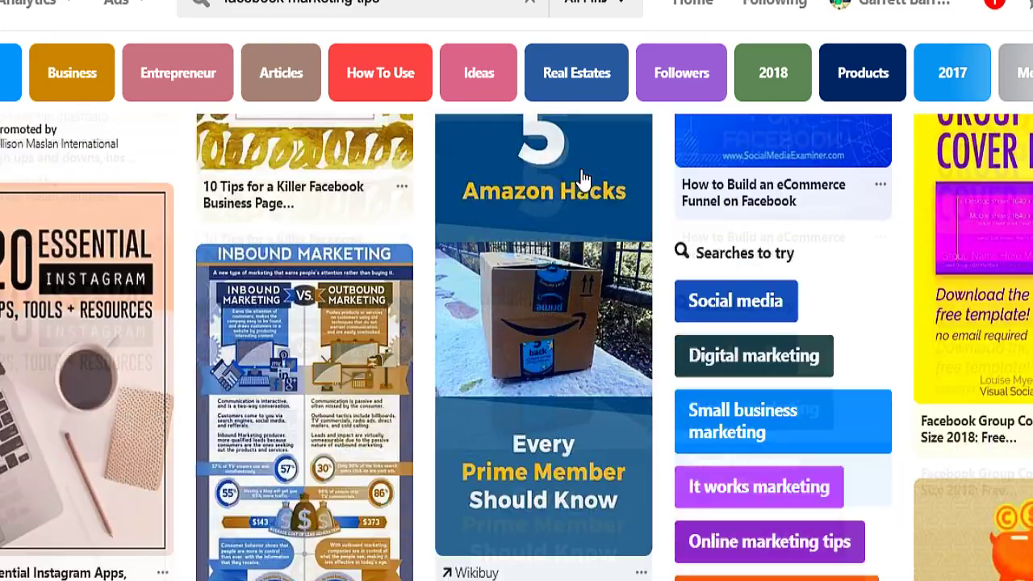
scroll(583, 181, down, 5)
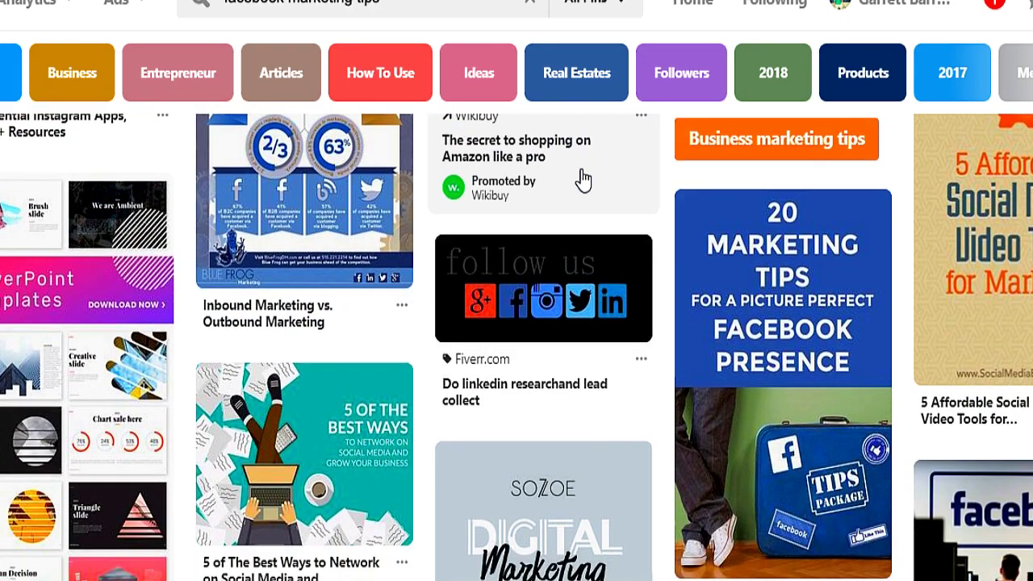
scroll(581, 174, down, 3)
scroll(581, 171, down, 3)
scroll(583, 179, down, 5)
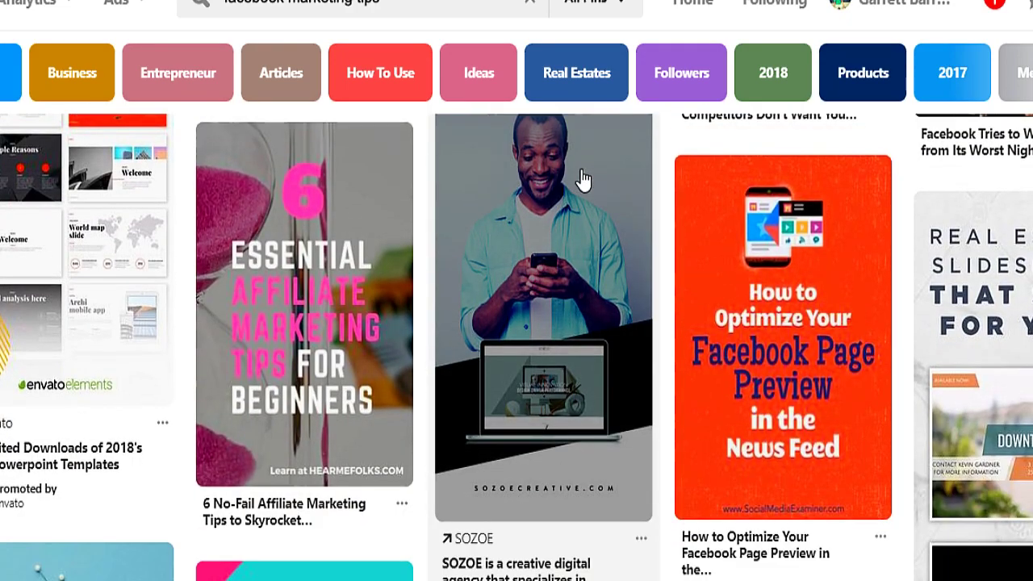
scroll(582, 179, down, 5)
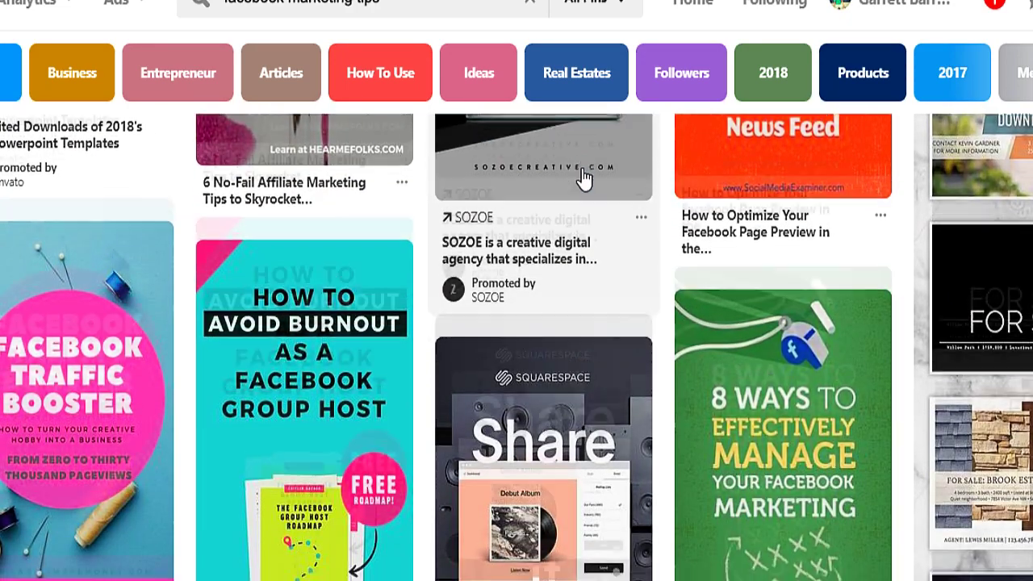
scroll(582, 179, down, 8)
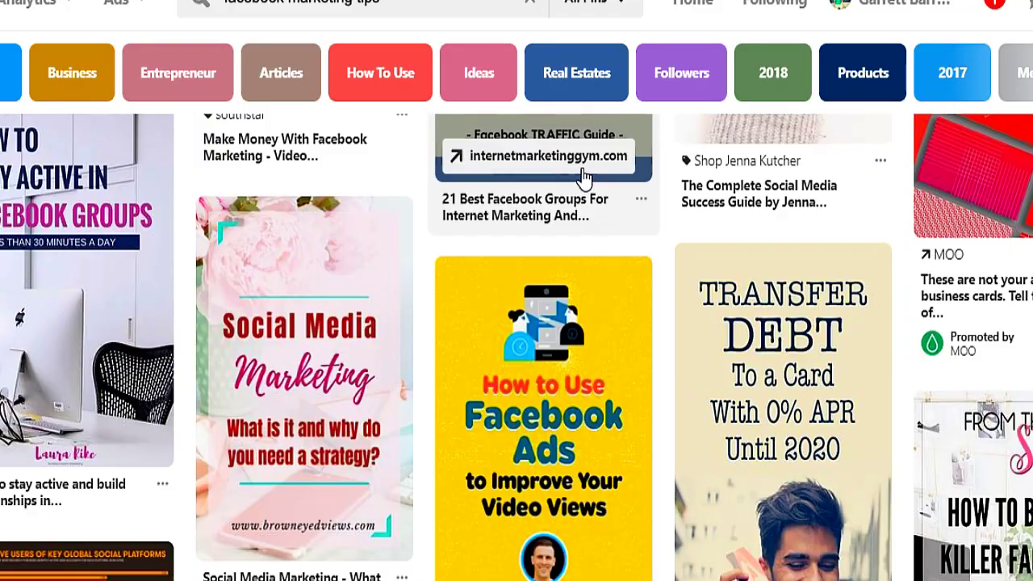
scroll(582, 173, down, 4)
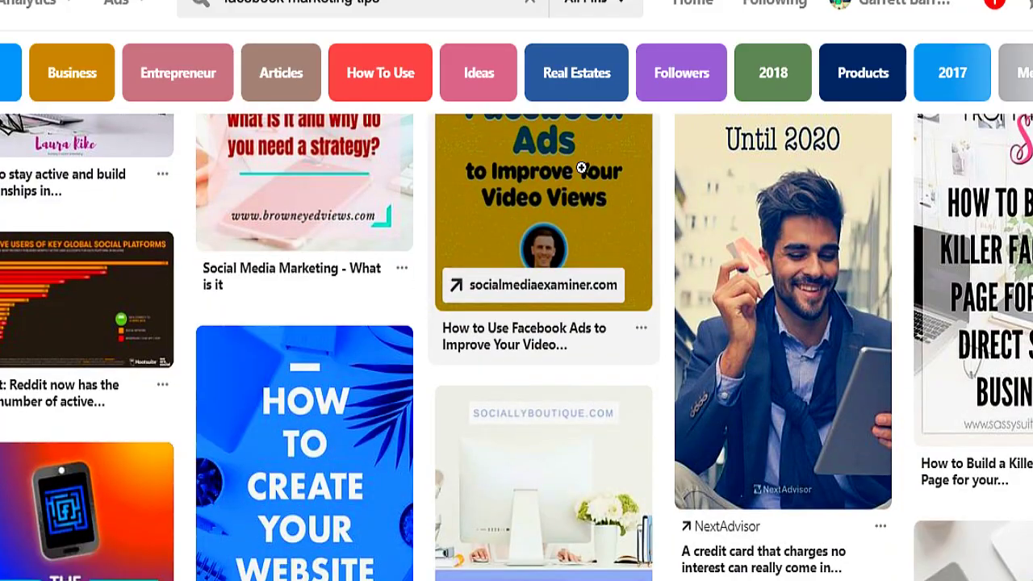
- Go to the account's own profile page, open its profile analytics and view the impressions chart
click(862, 11)
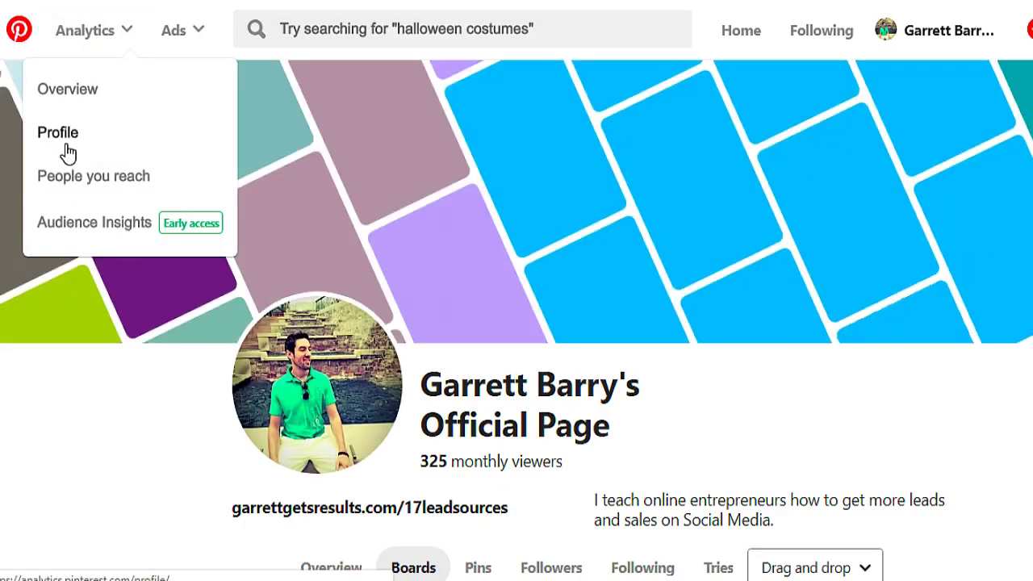
click(68, 152)
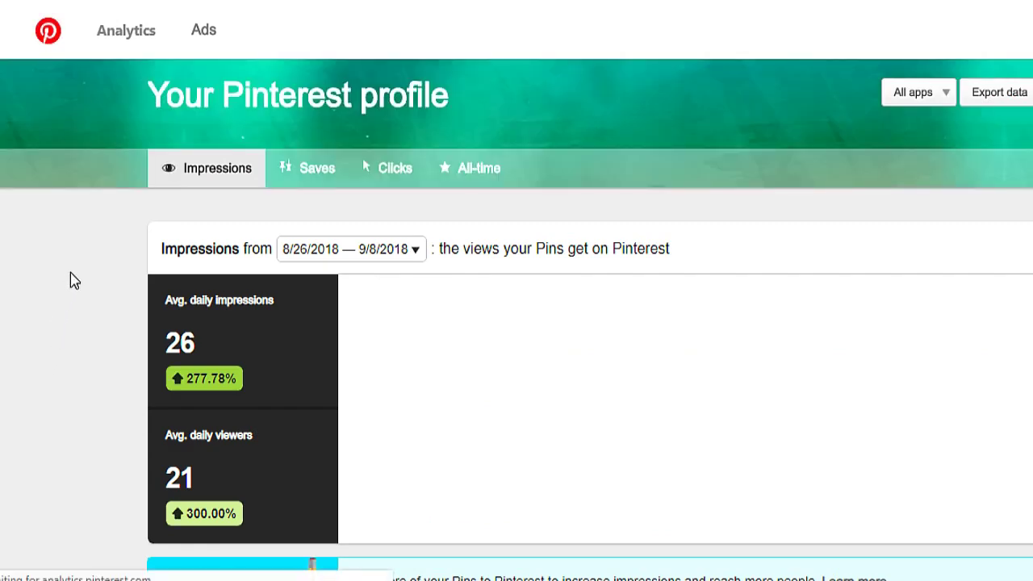
scroll(71, 280, down, 1)
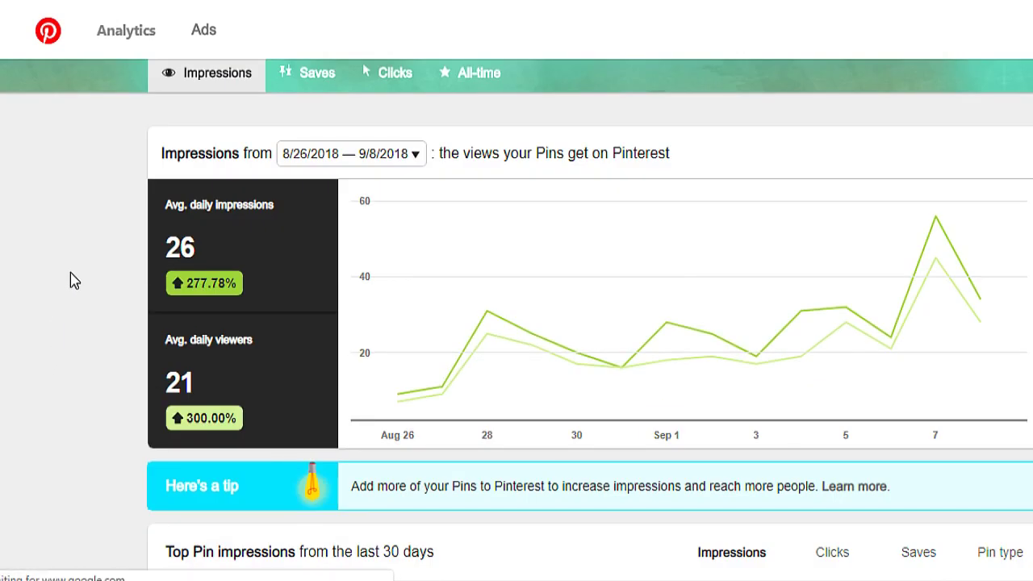
- Examine the profile's impressions chart and the top Pin impressions from the last 30 days
scroll(71, 280, down, 1)
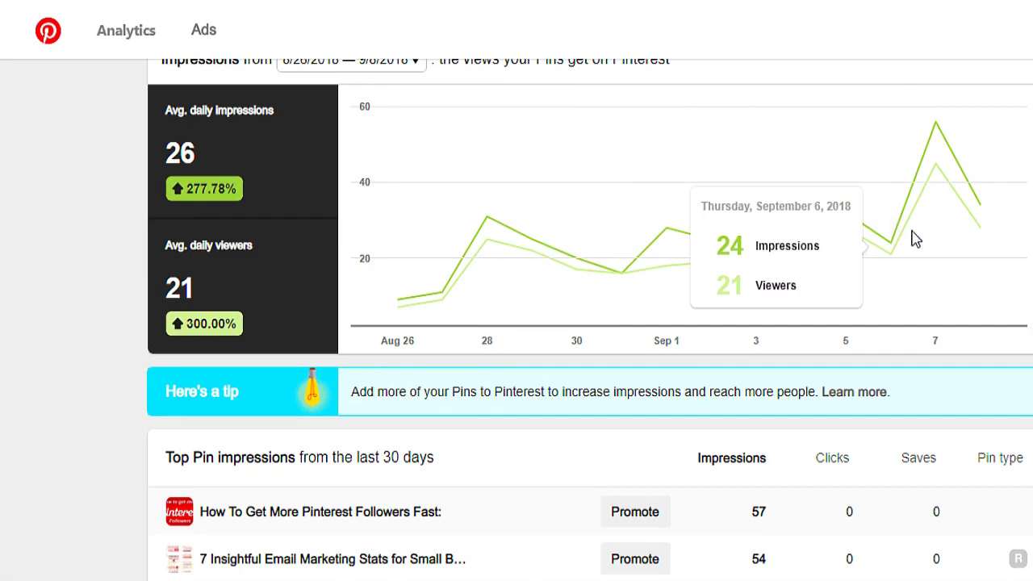
scroll(589, 315, down, 1)
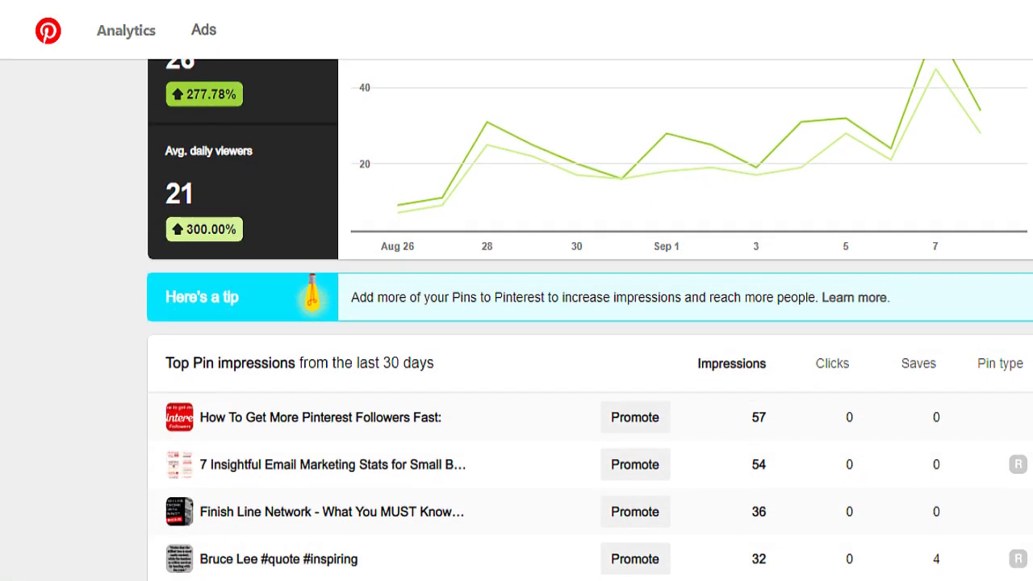
scroll(589, 319, down, 1)
scroll(589, 319, down, 2)
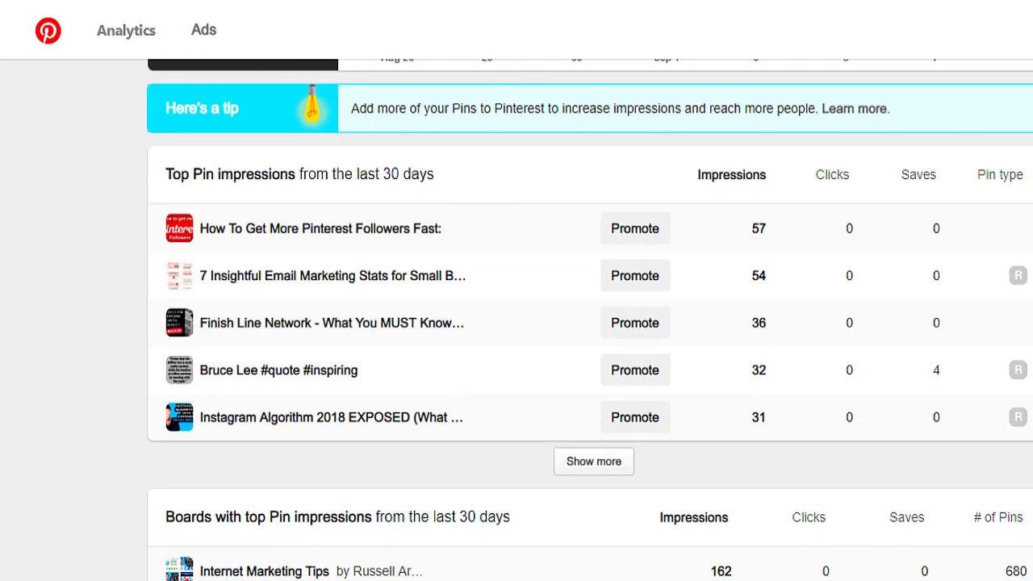
scroll(996, 208, down, 3)
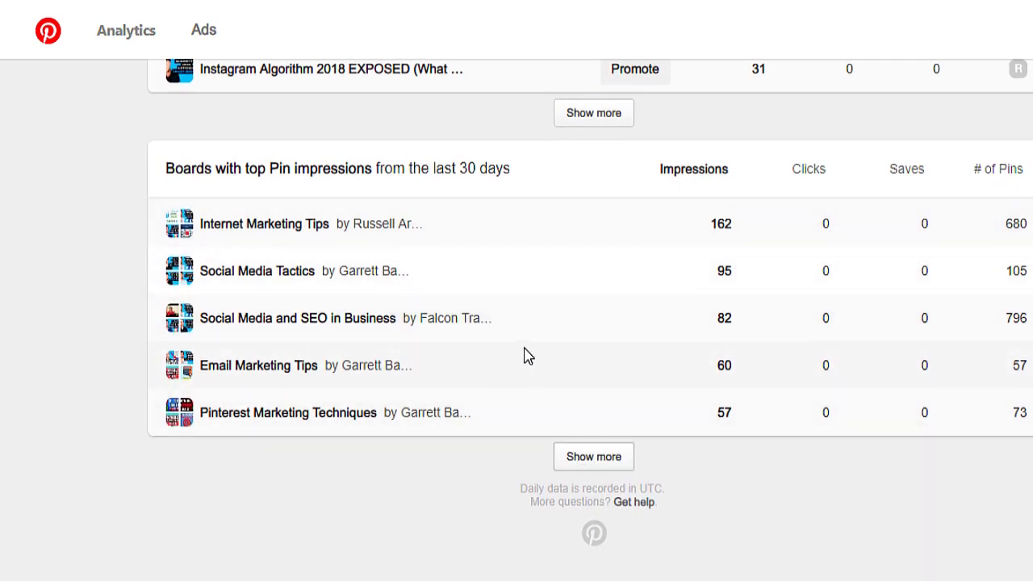
- Expand the list of boards with top Pin impressions, review all its entries and return to the impressions chart
scroll(525, 353, down, 1)
scroll(526, 355, down, 4)
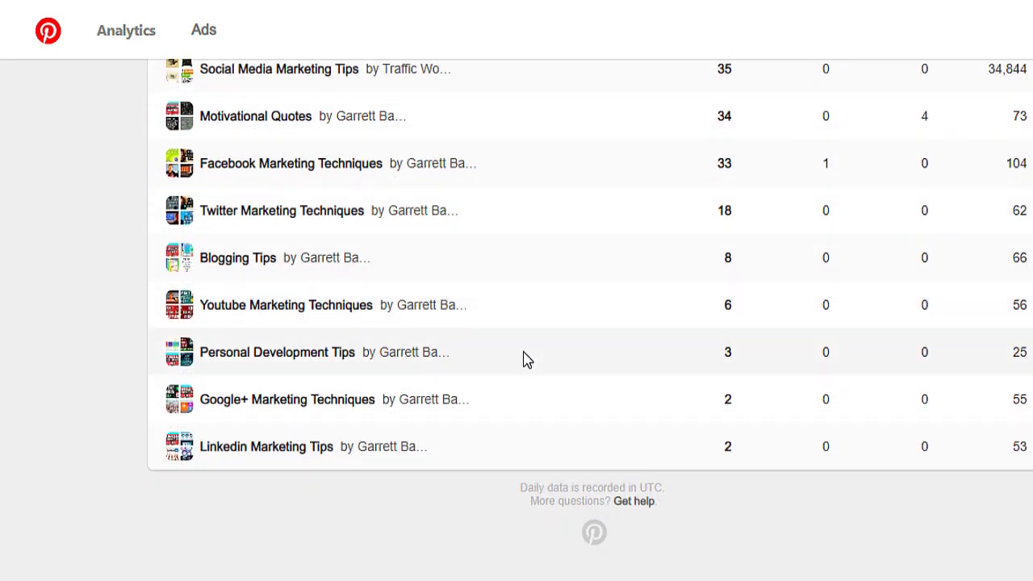
scroll(525, 355, up, 5)
scroll(525, 365, up, 7)
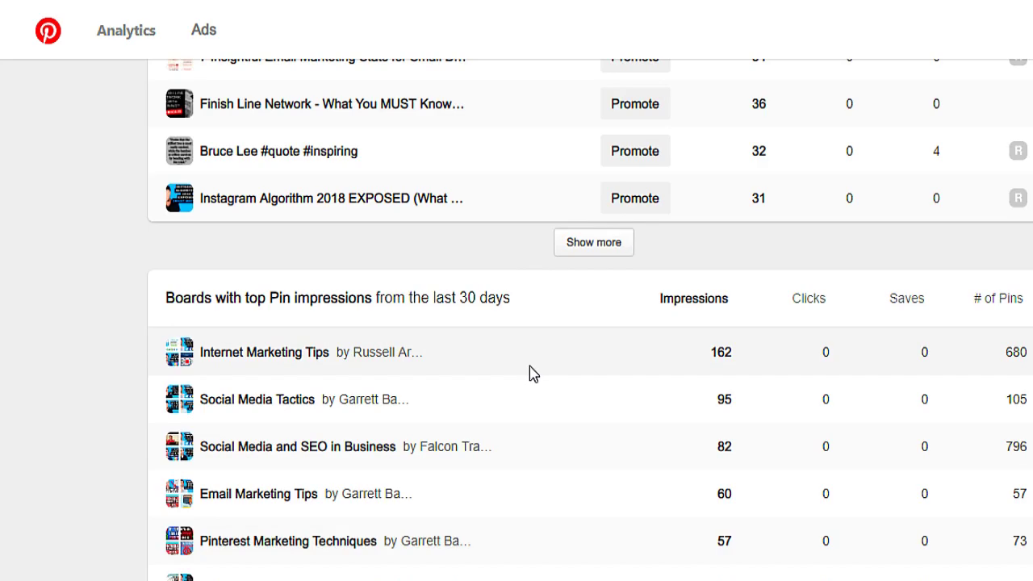
scroll(530, 375, up, 4)
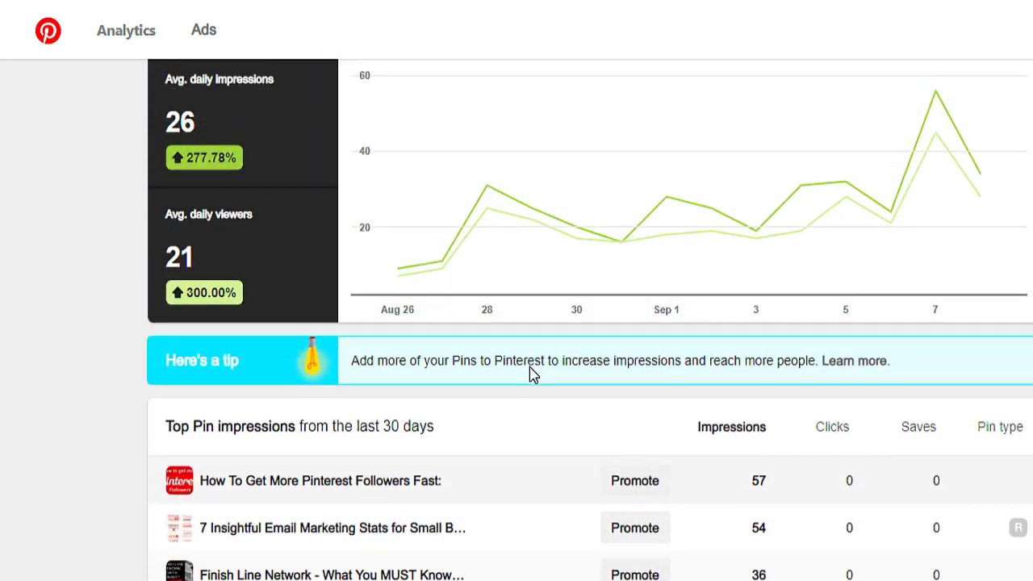
scroll(532, 375, up, 1)
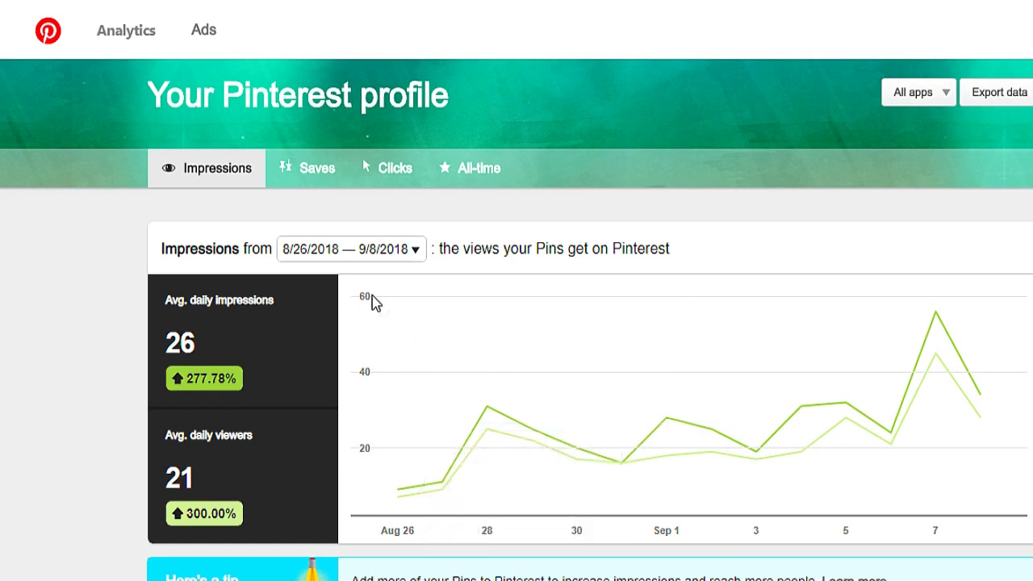
- Open the profile's Saves analytics and look through the saves data
click(299, 176)
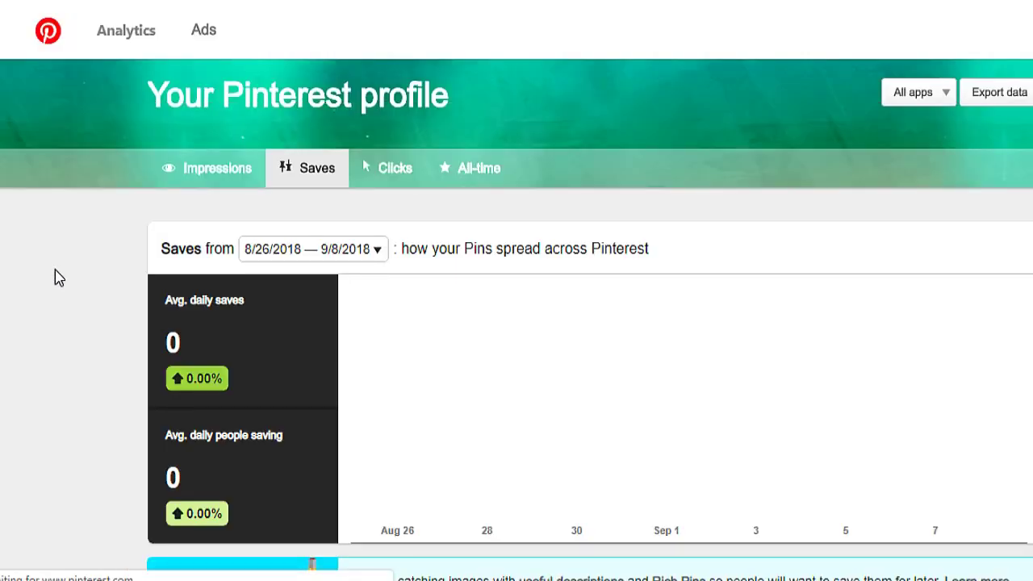
scroll(55, 274, down, 3)
scroll(55, 278, down, 1)
scroll(81, 347, up, 4)
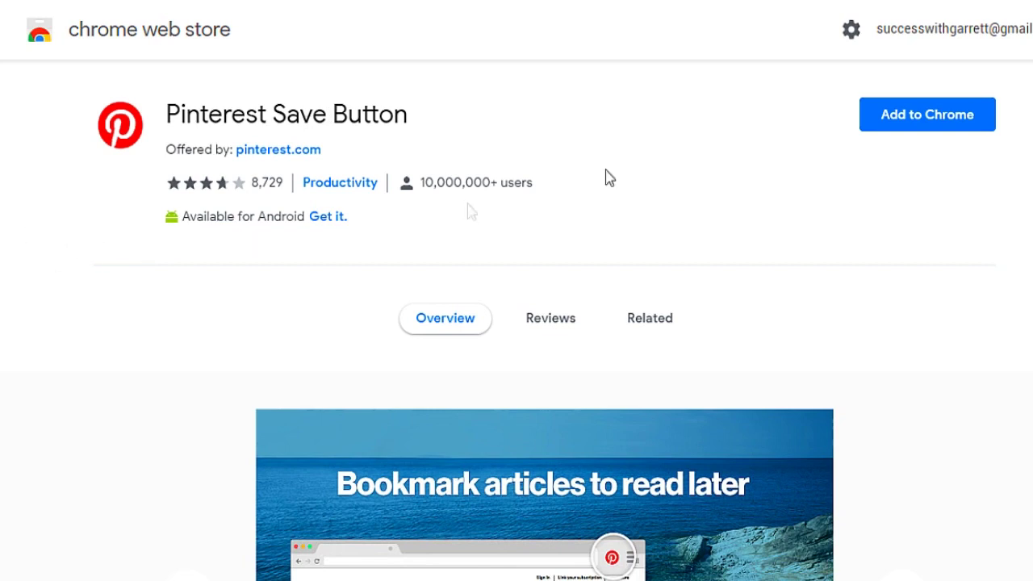
- Add the Pinterest Save Button extension to Chrome from its Chrome Web Store page
click(941, 129)
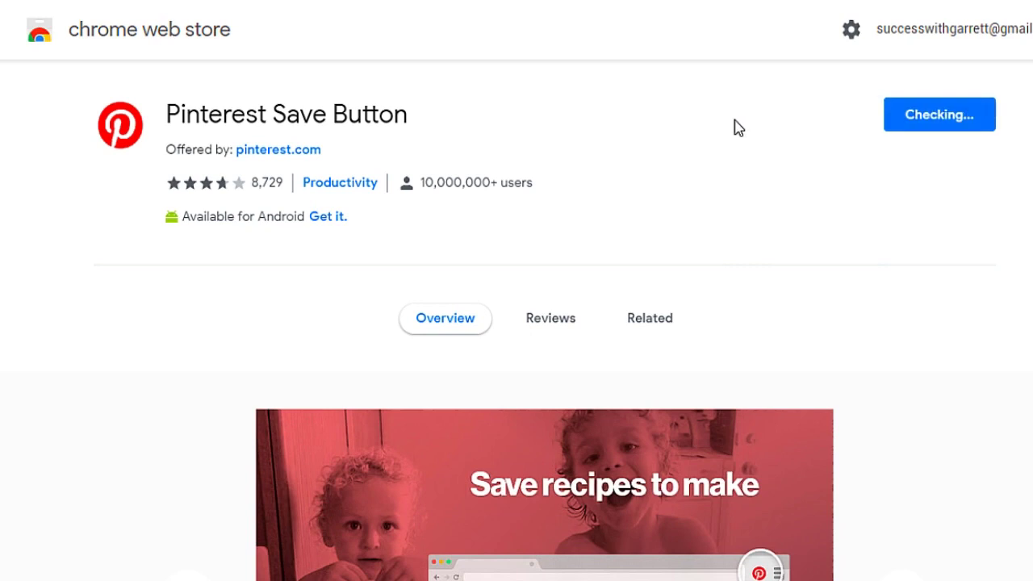
click(582, 137)
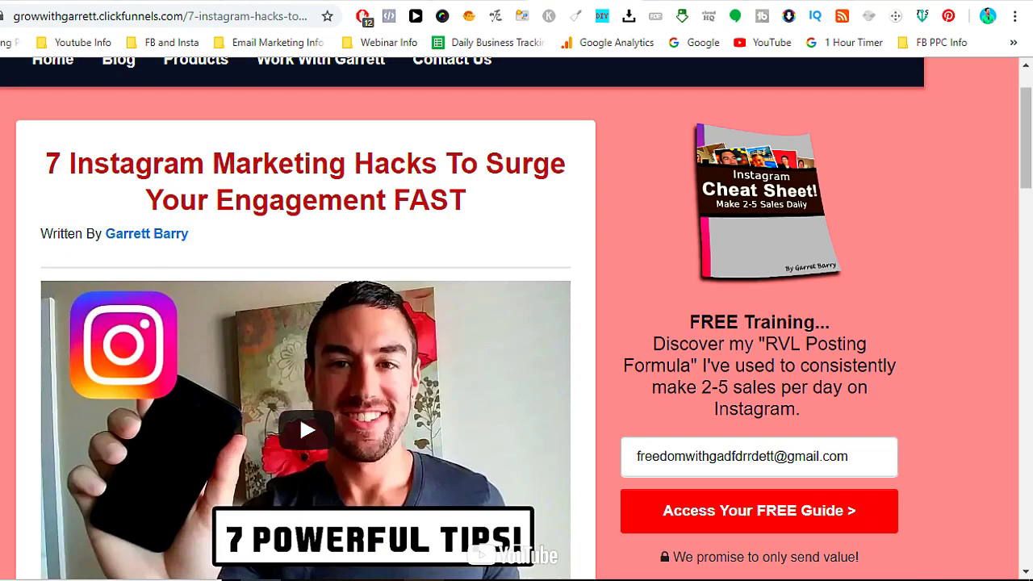
- Choose the "7 Powerful Tips!" image from the Instagram Marketing Hacks blog post with the Pinterest extension and look through the available boards
scroll(517, 318, down, 6)
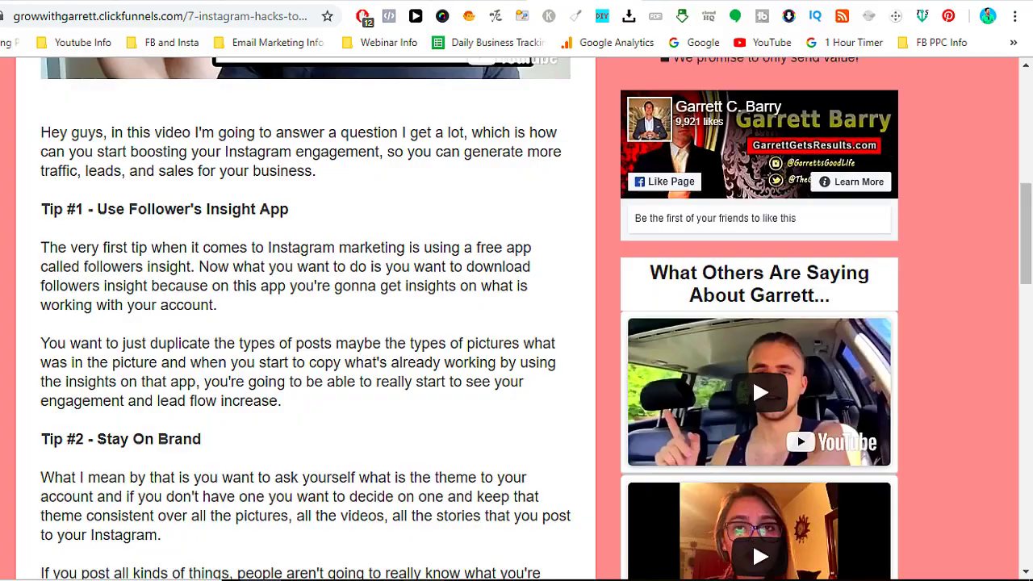
scroll(516, 318, up, 7)
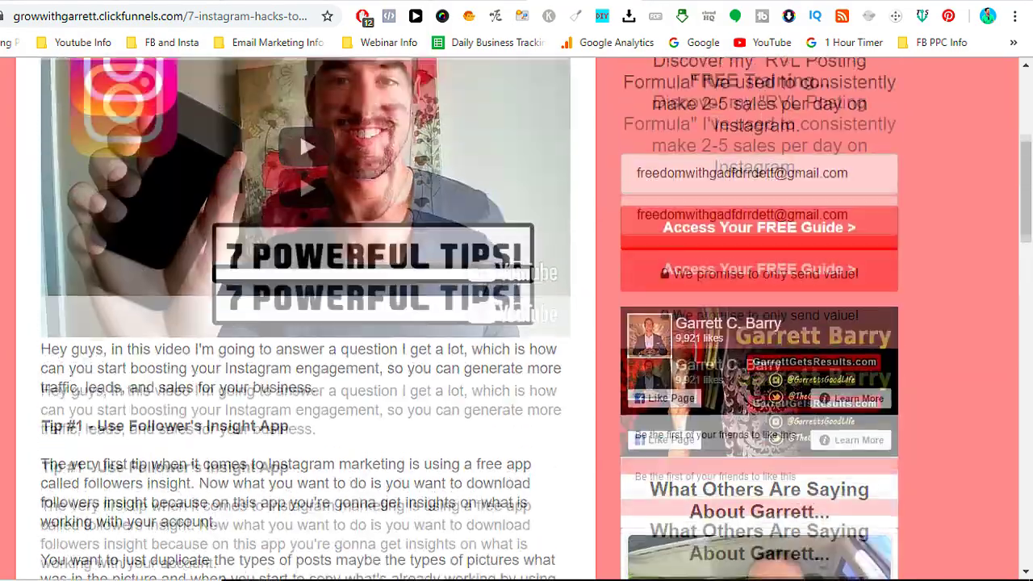
scroll(573, 334, down, 2)
scroll(573, 334, up, 2)
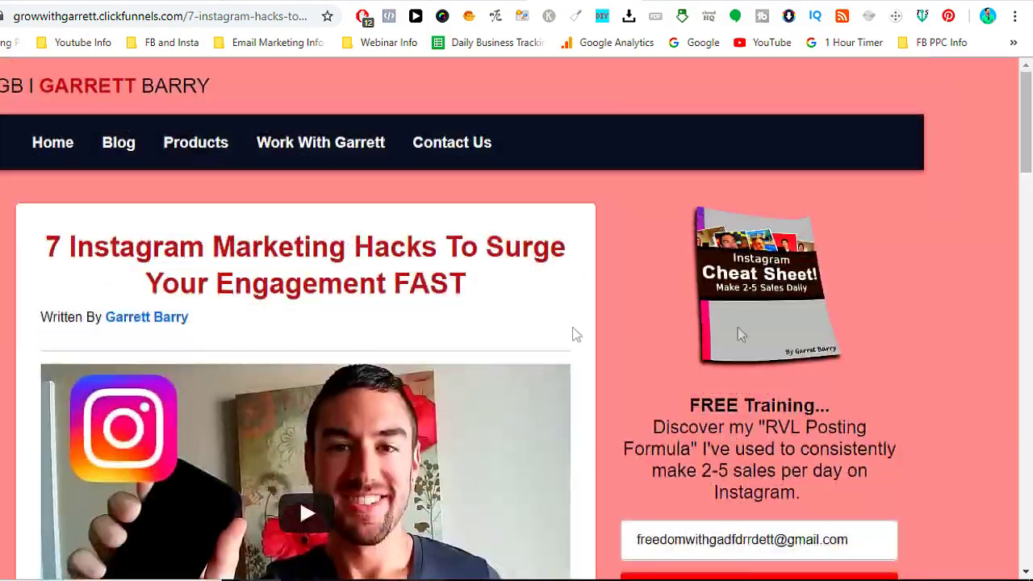
click(950, 17)
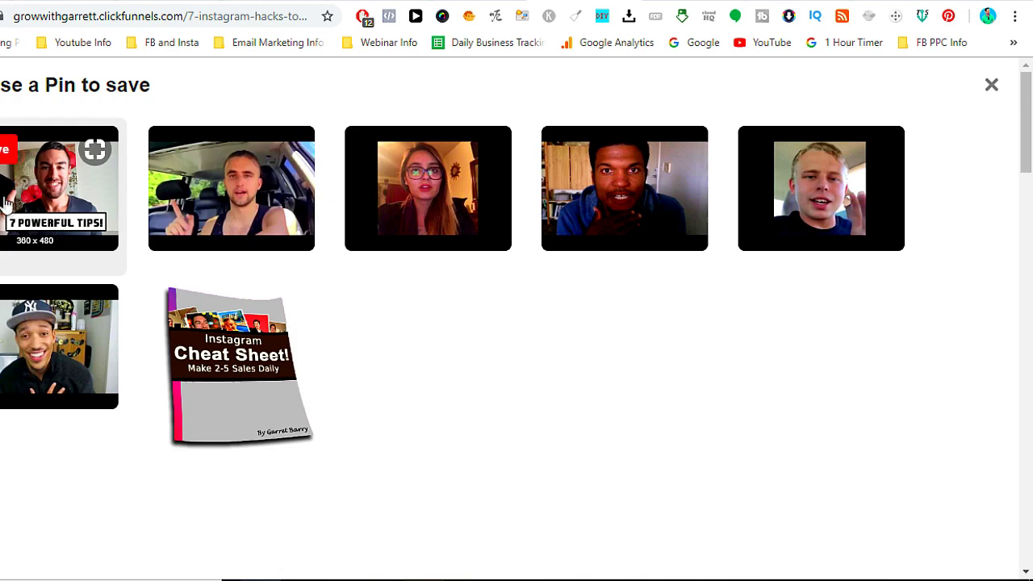
click(61, 188)
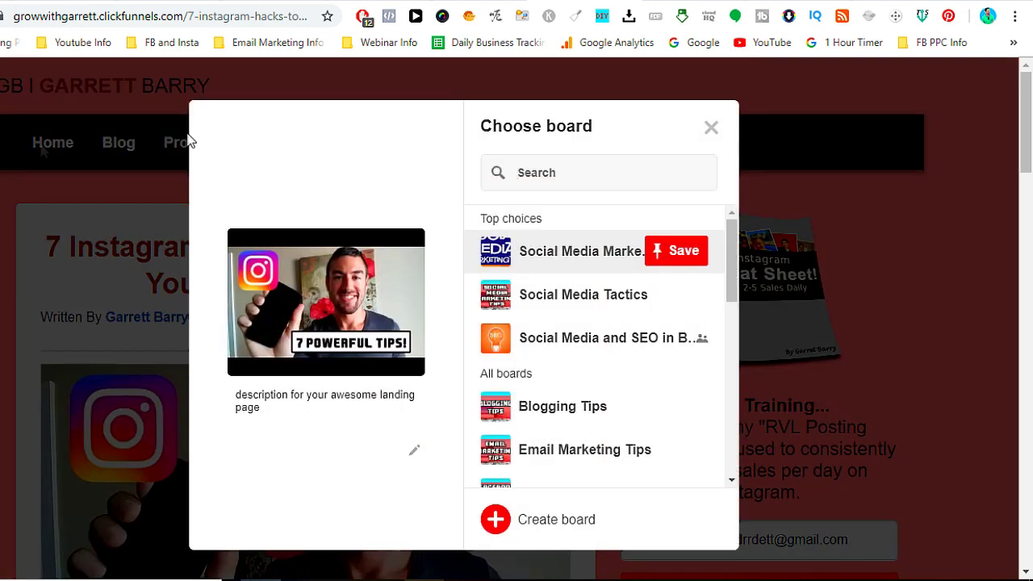
scroll(569, 293, down, 5)
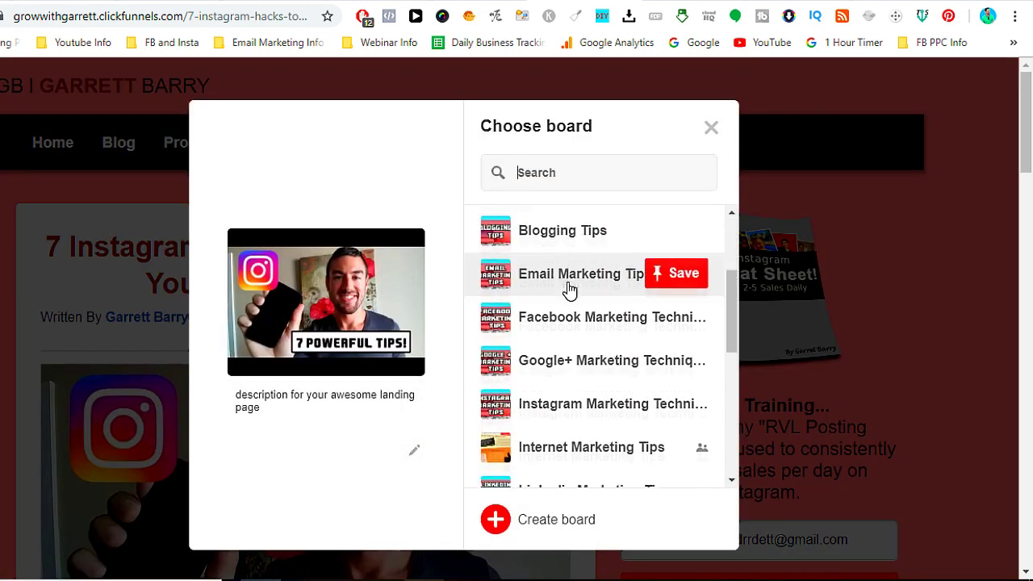
scroll(579, 392, up, 4)
scroll(578, 385, down, 2)
scroll(579, 390, up, 2)
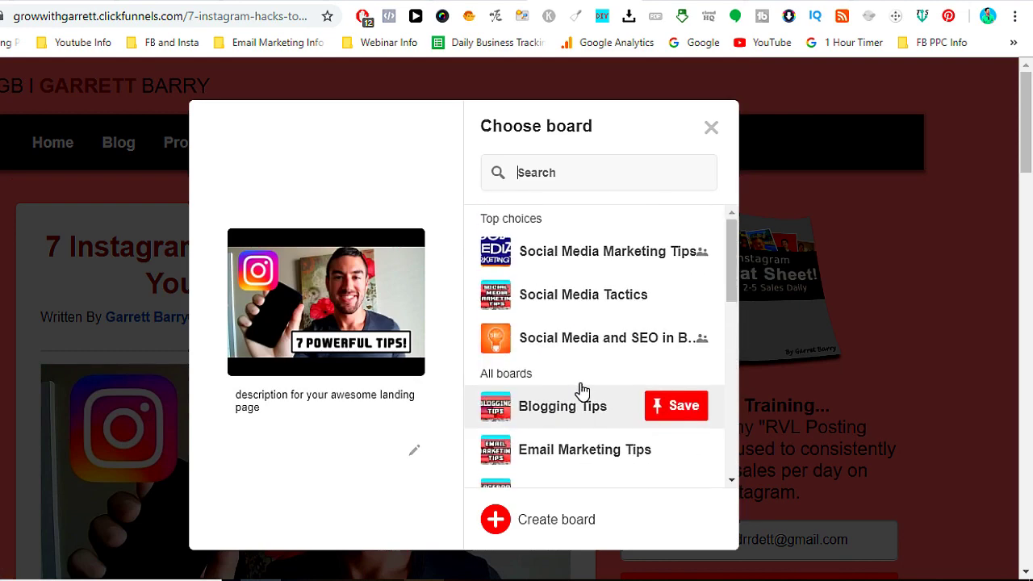
- Replace the pin's description with "7 Powerful Instagram Tips" and close the board selection without saving the pin
click(414, 450)
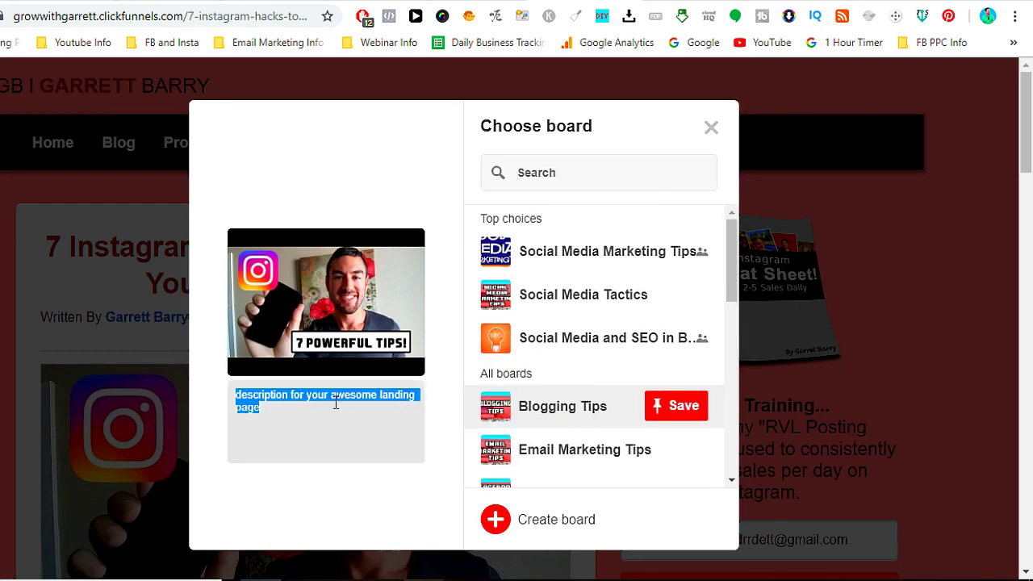
text(7 Powerful n)
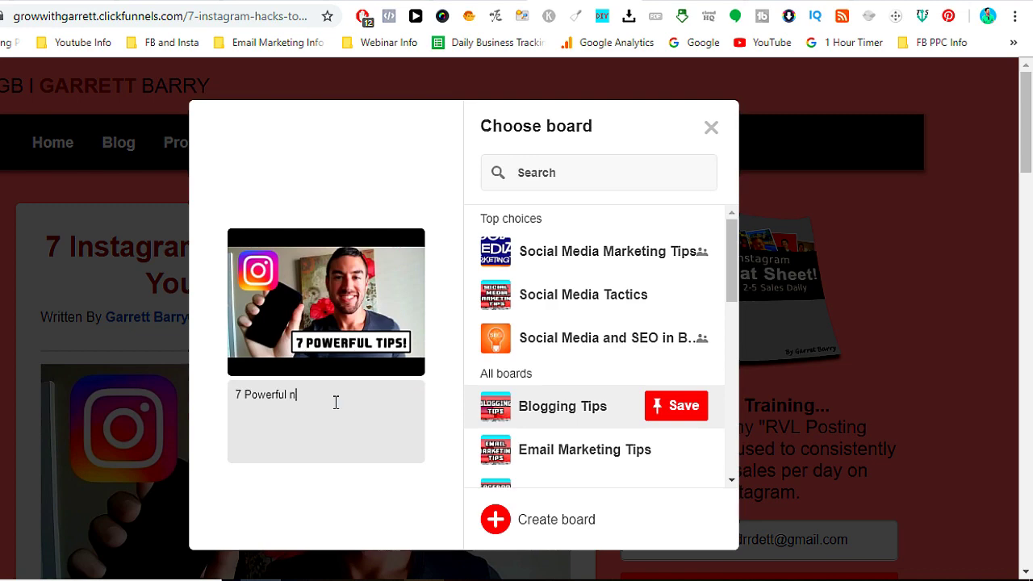
key(BackSpace)
text(Instagram Tips)
scroll(555, 312, down, 3)
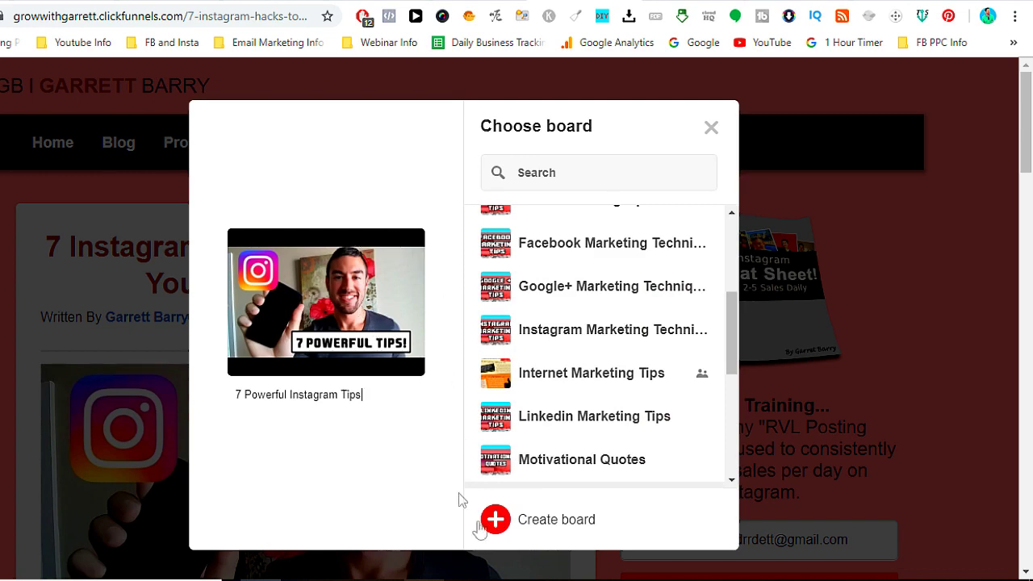
click(709, 129)
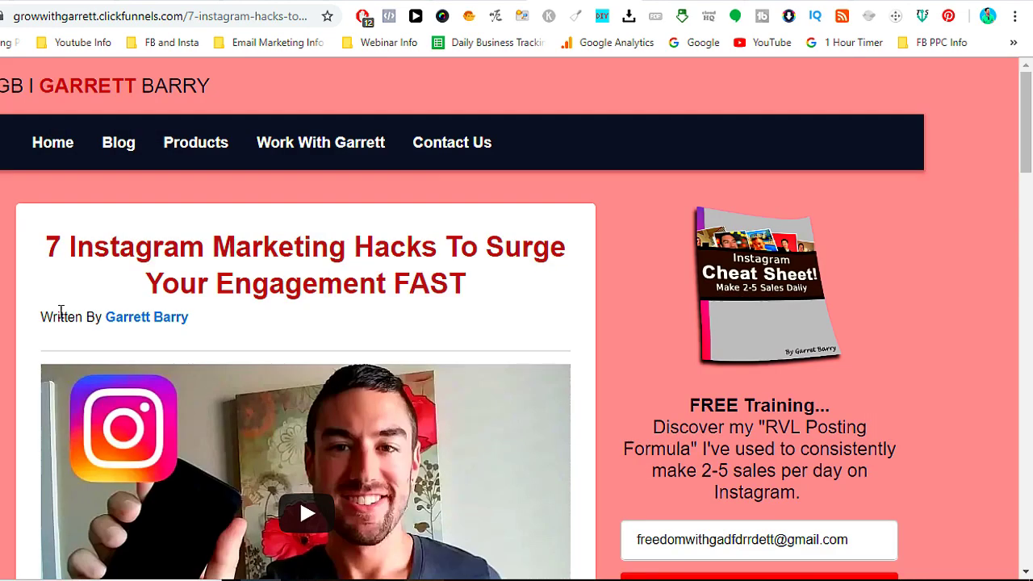